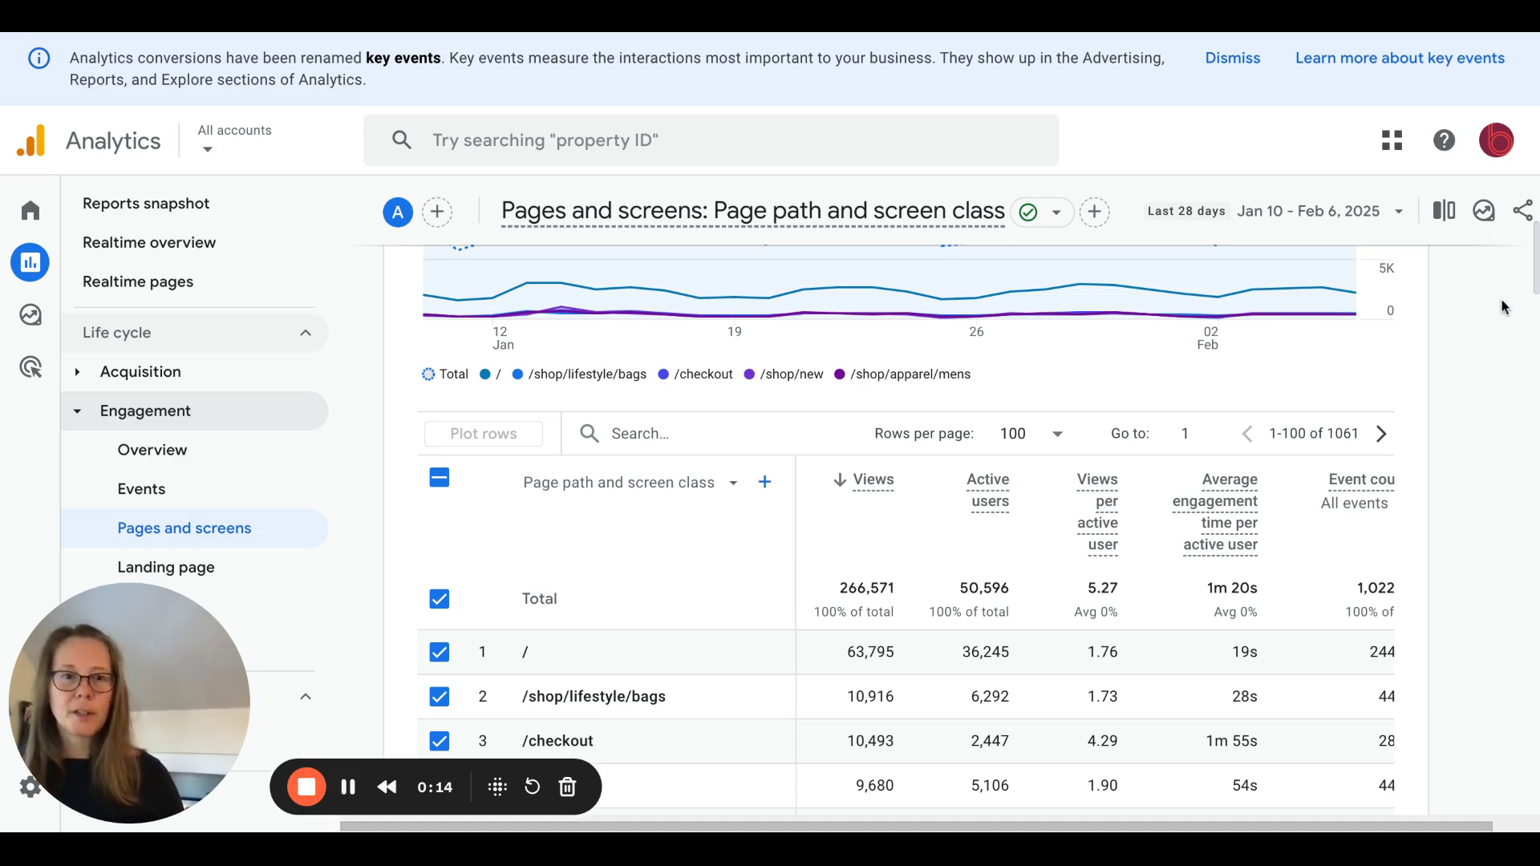
# Add Hostname as the secondary dimension in the Pages and screens table.
pyautogui.click(768, 483)
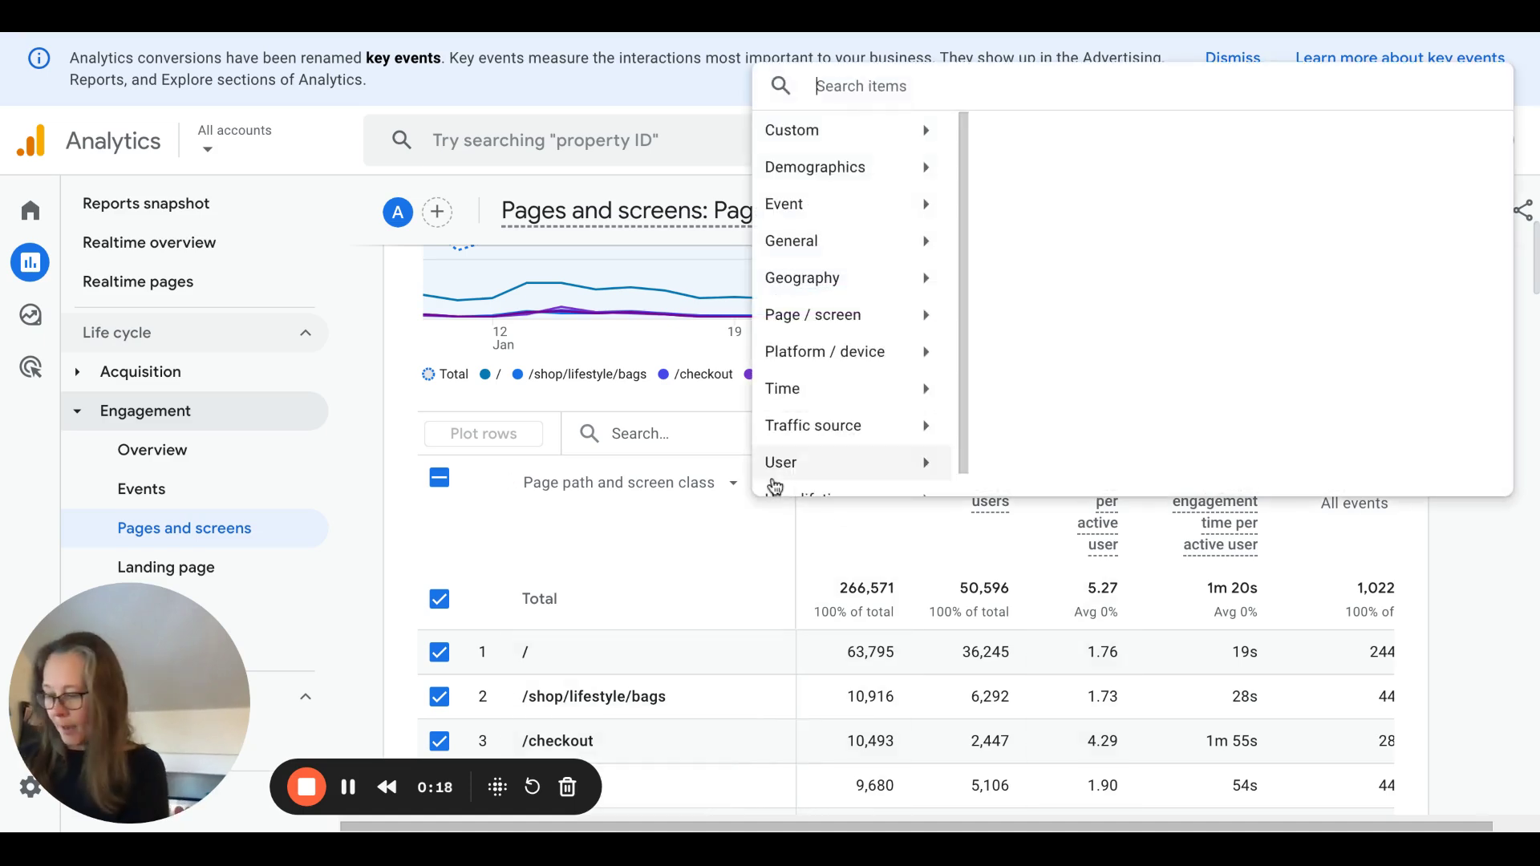
pyautogui.write('host')
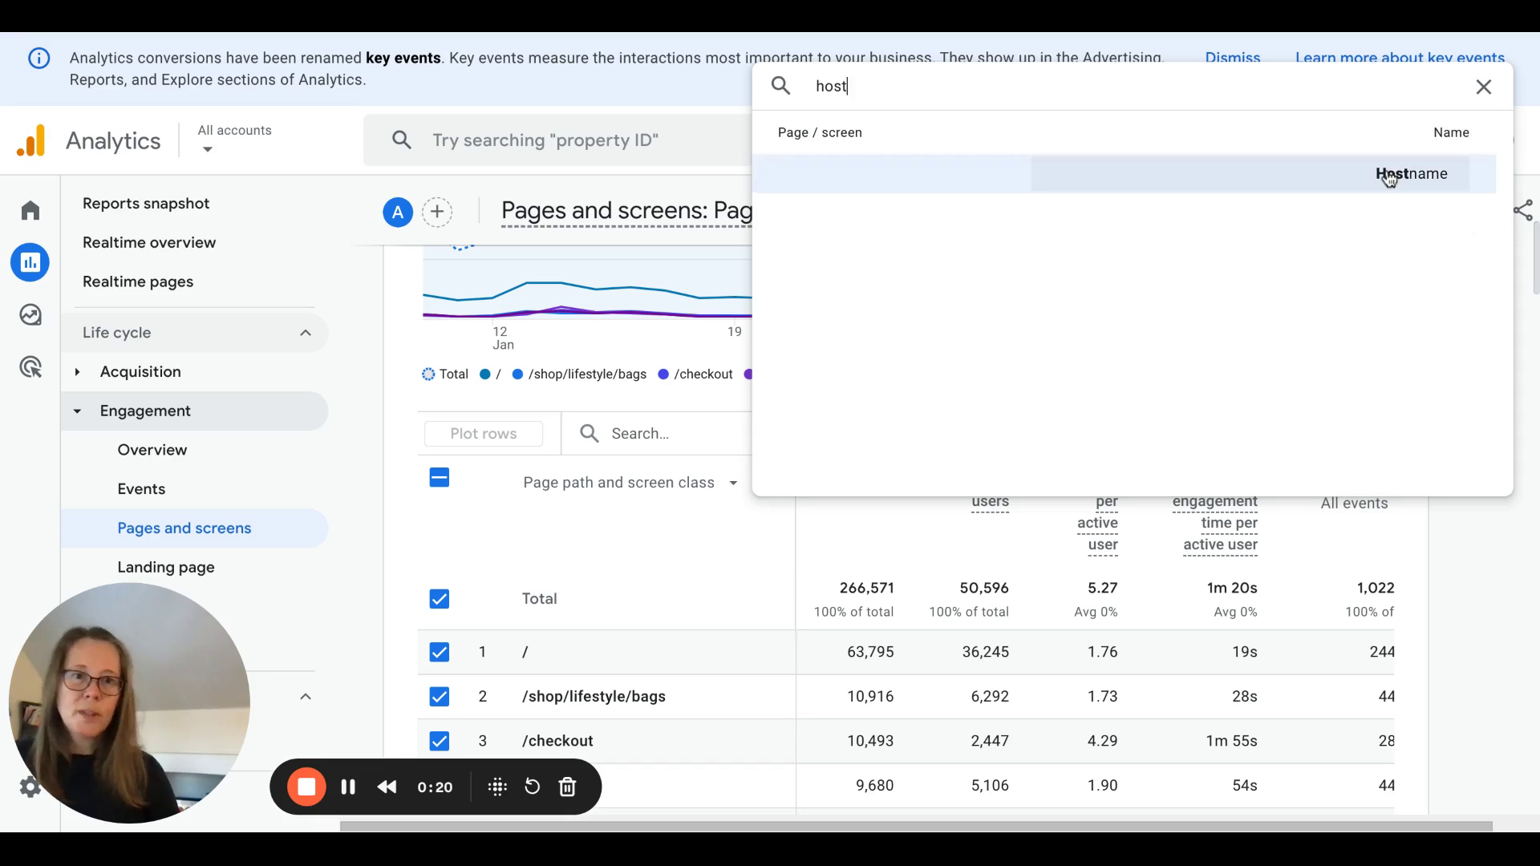
pyautogui.click(1389, 176)
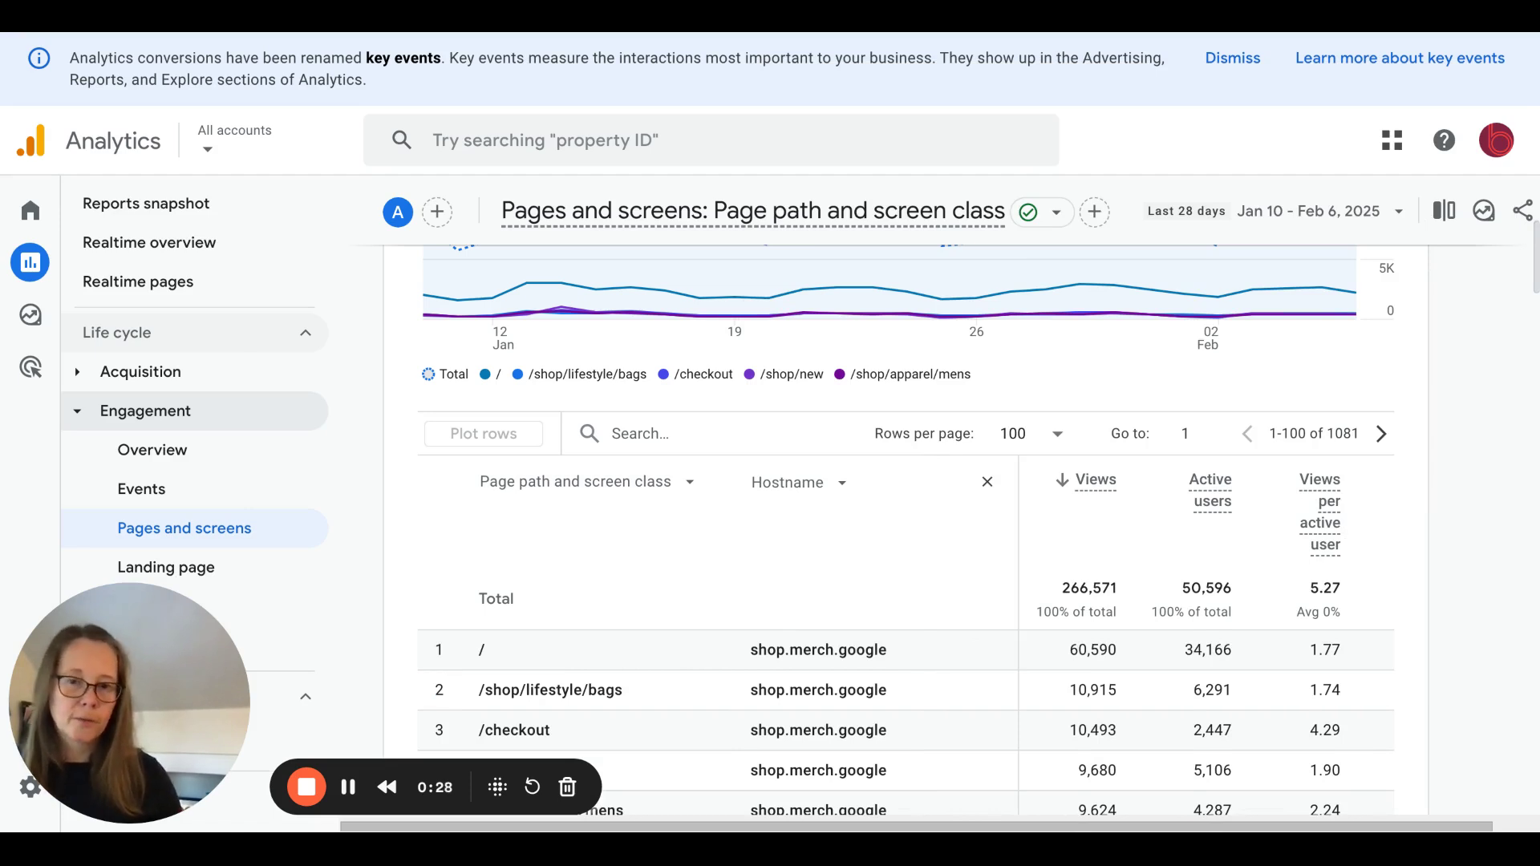
# Examine the Hostname column down the page rows for hostnames other than shop.merch.google.
pyautogui.scroll(-1, 906, 529)
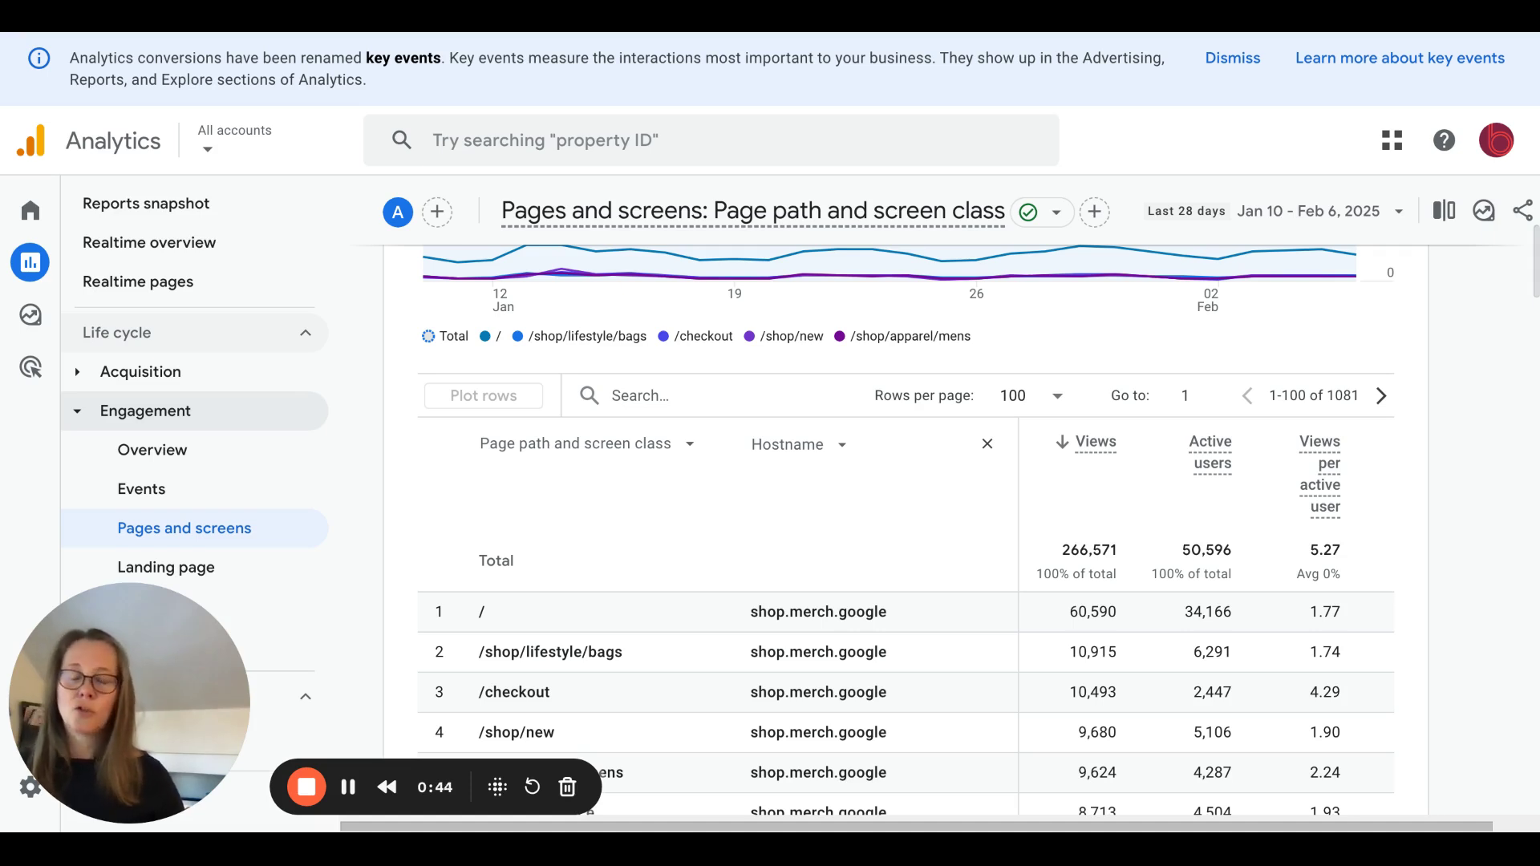
pyautogui.scroll(-3, 906, 529)
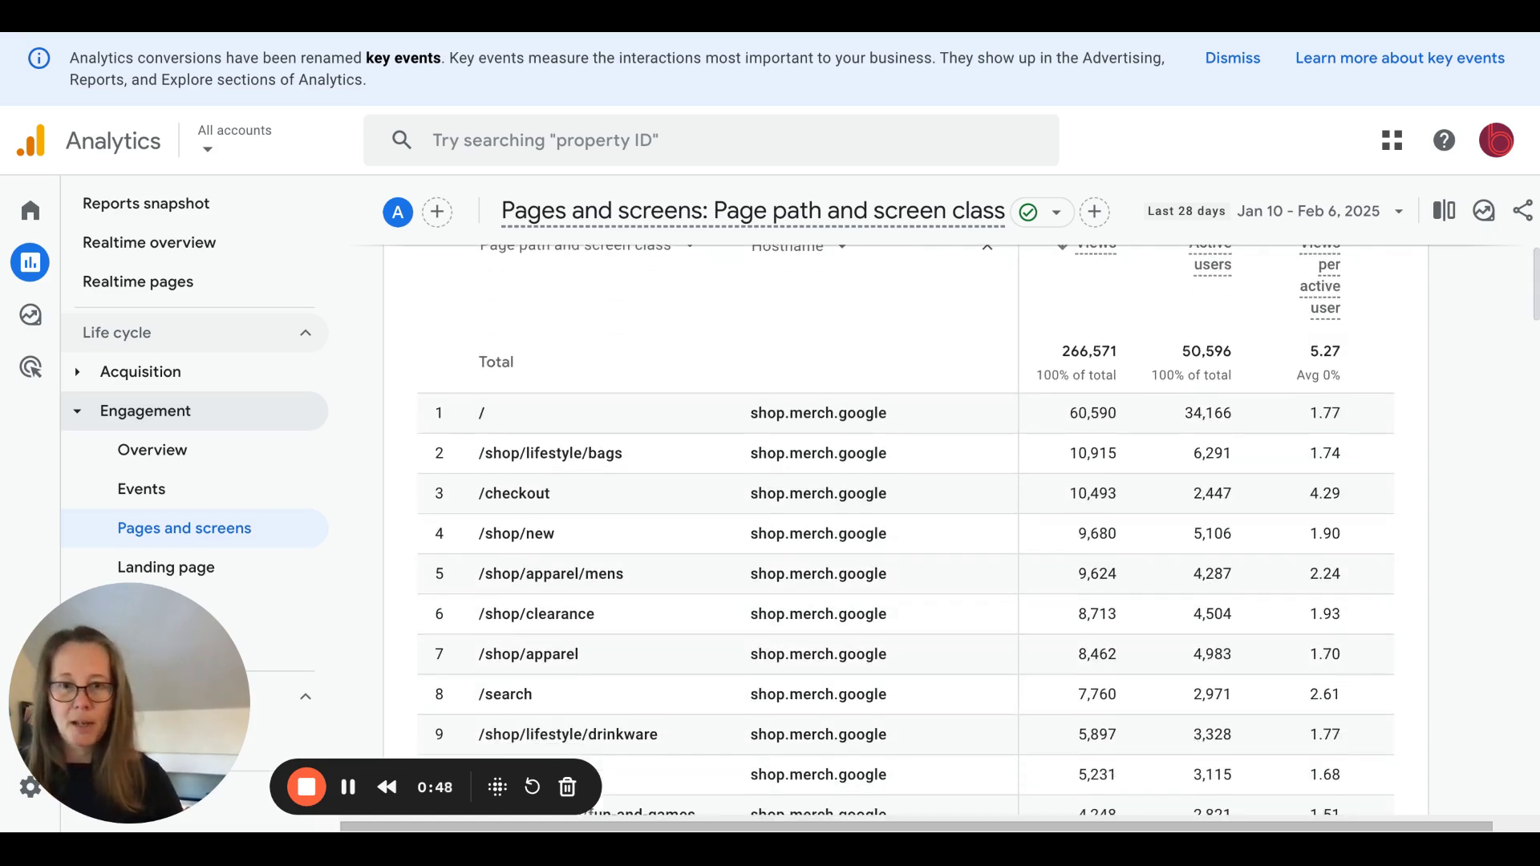
pyautogui.scroll(-2, 907, 529)
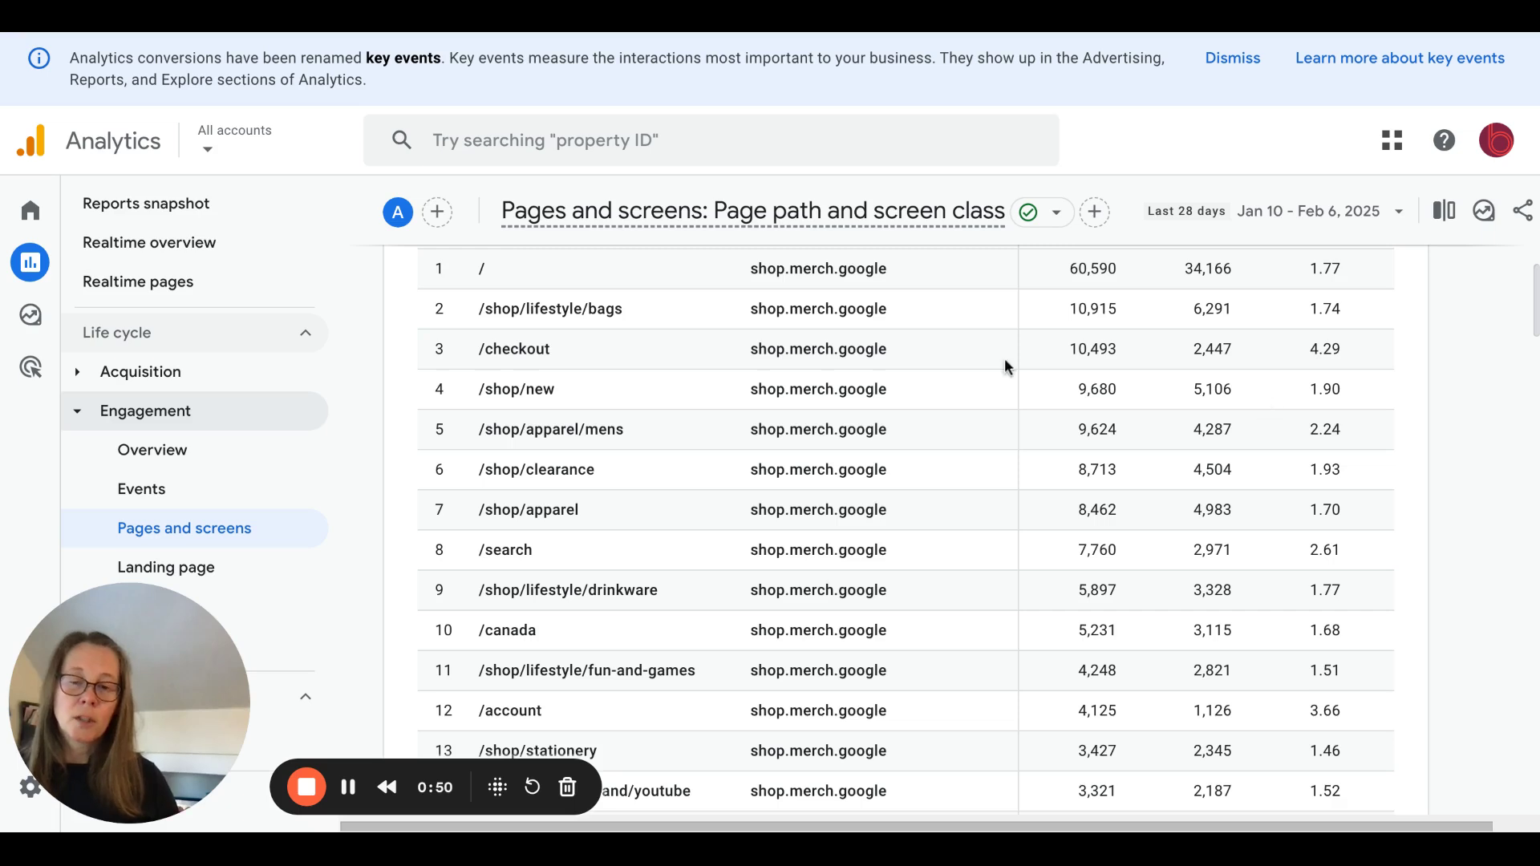
pyautogui.scroll(-1, 943, 615)
pyautogui.scroll(-2, 943, 615)
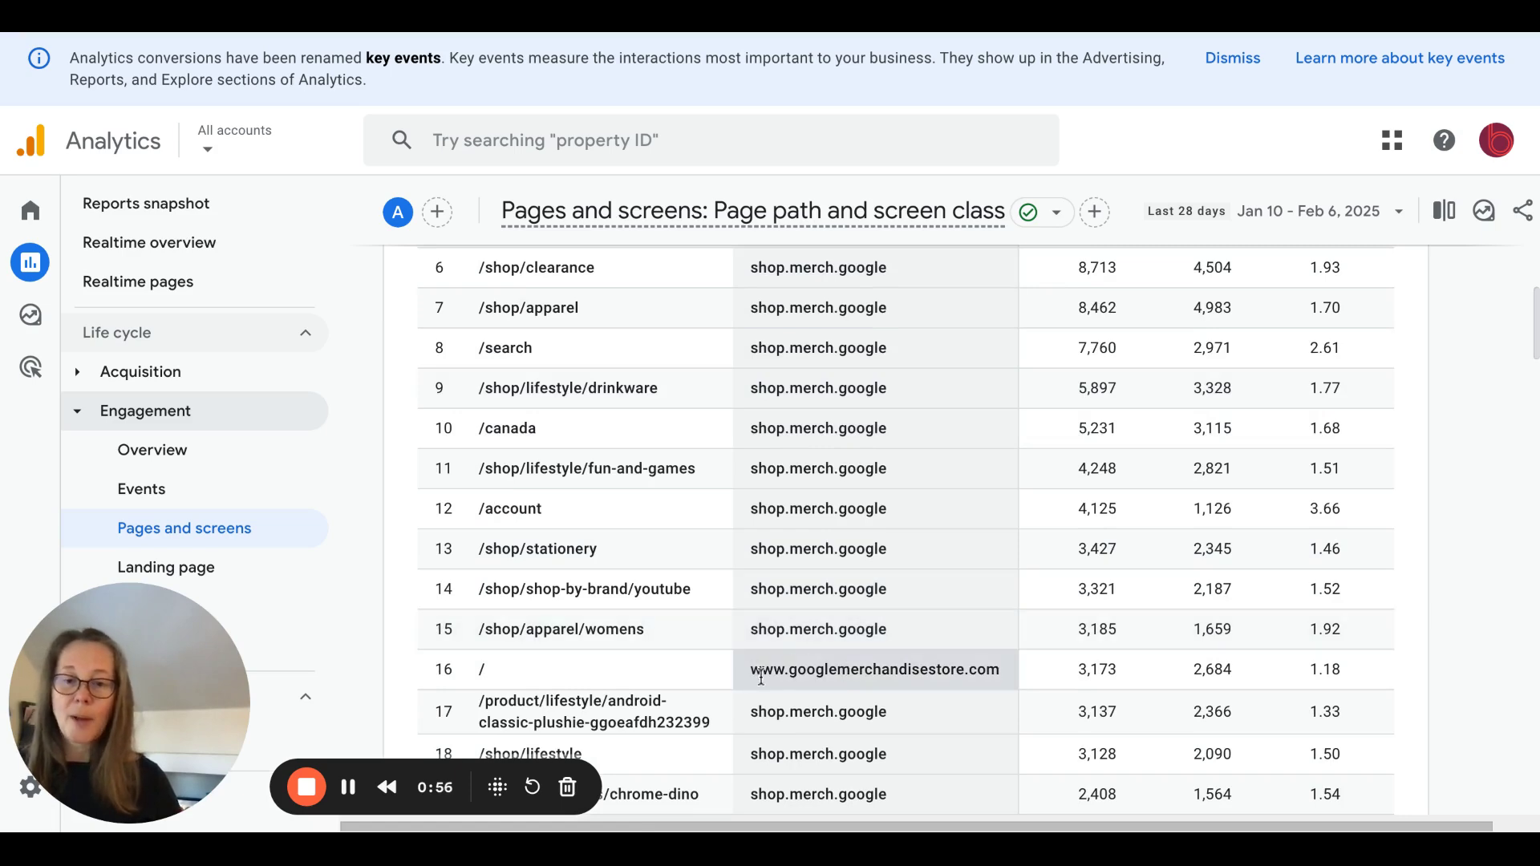
pyautogui.scroll(-5, 903, 681)
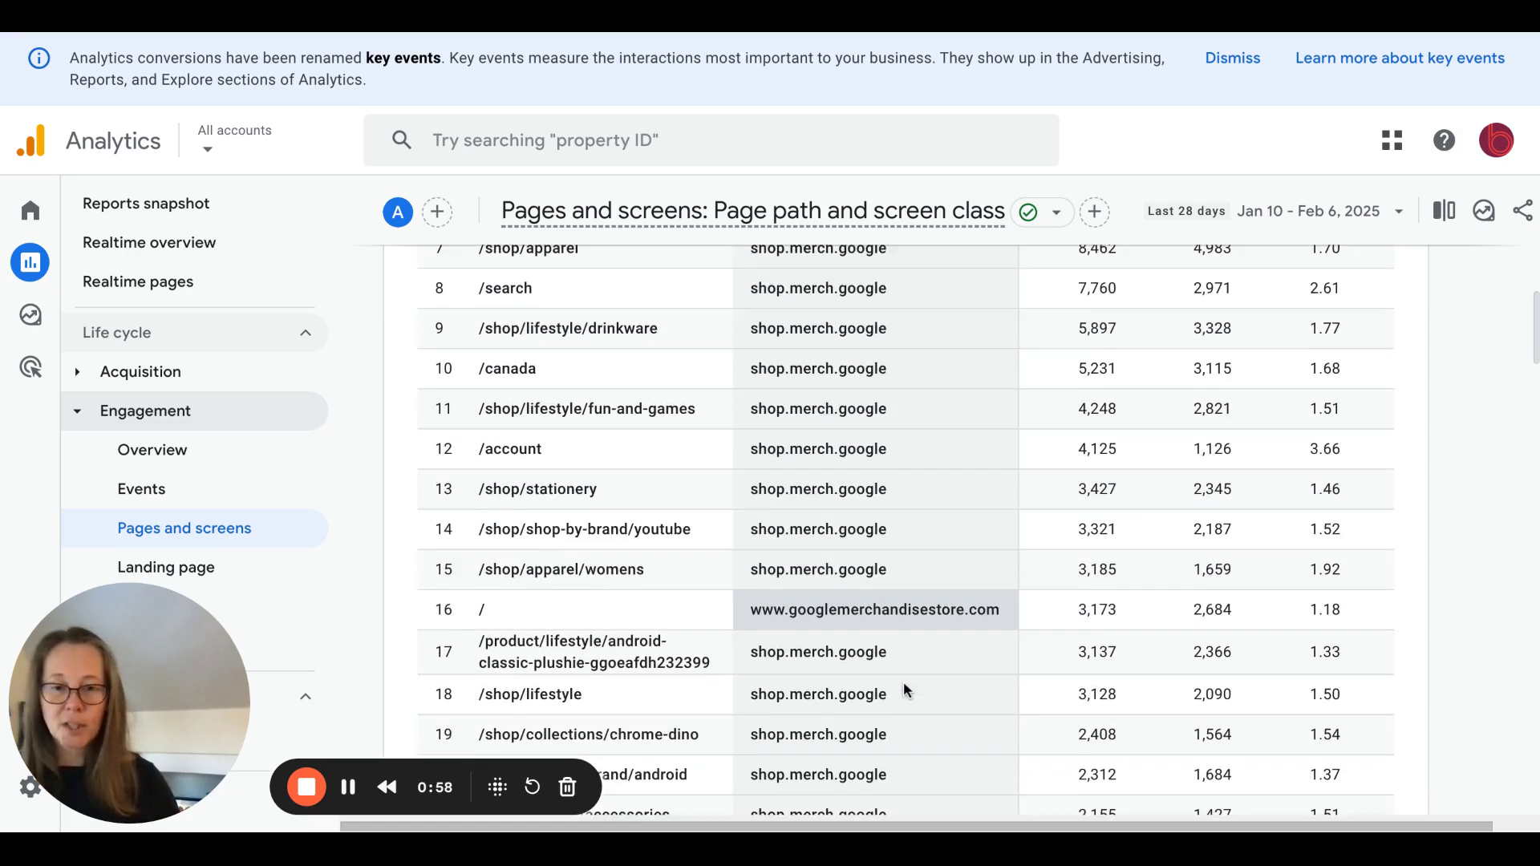
pyautogui.scroll(-5, 906, 529)
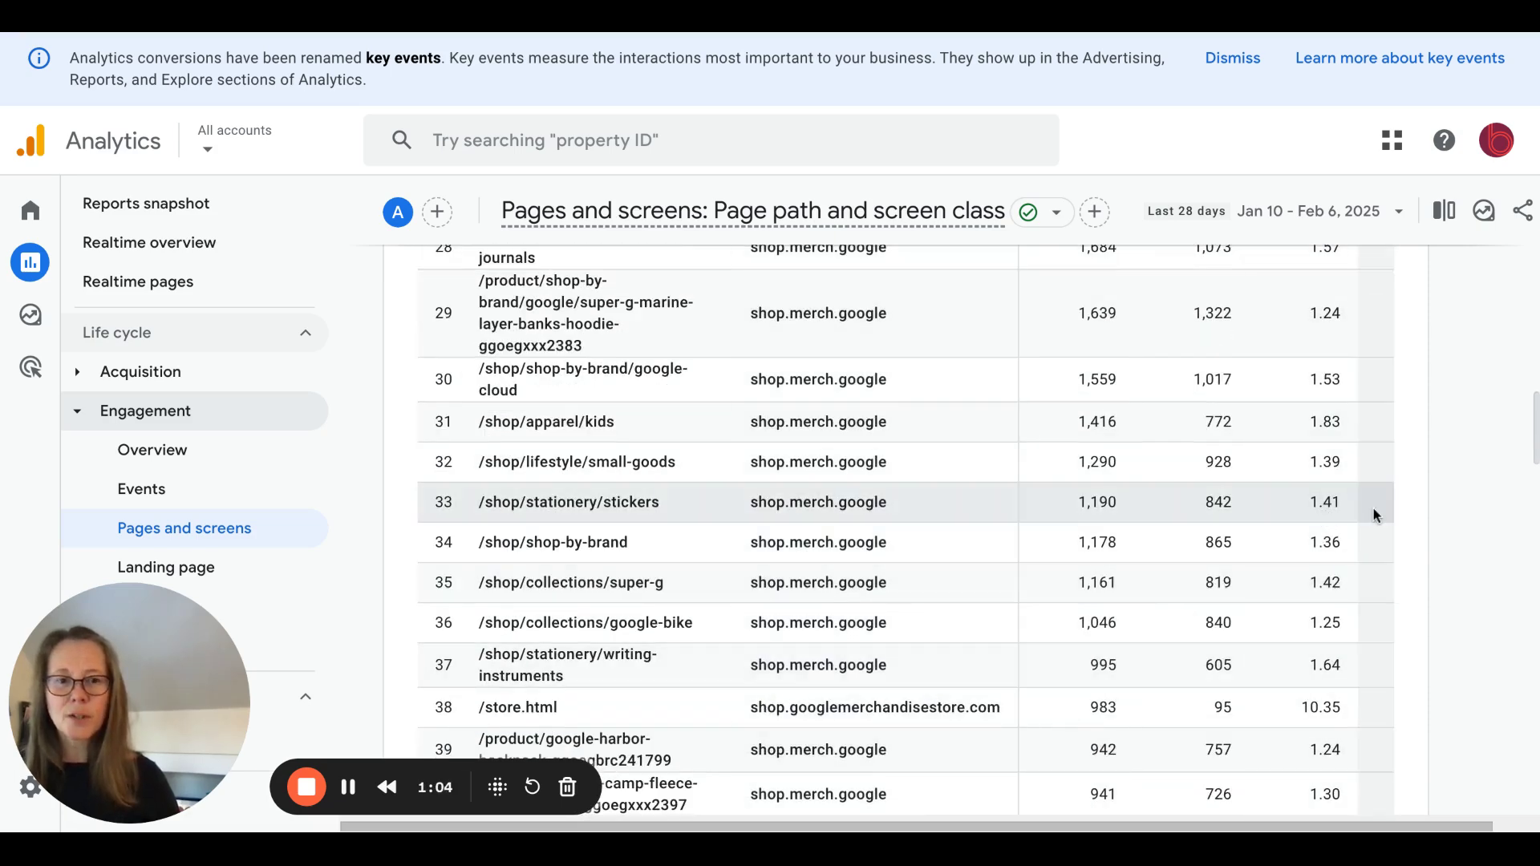
pyautogui.scroll(15, 1458, 424)
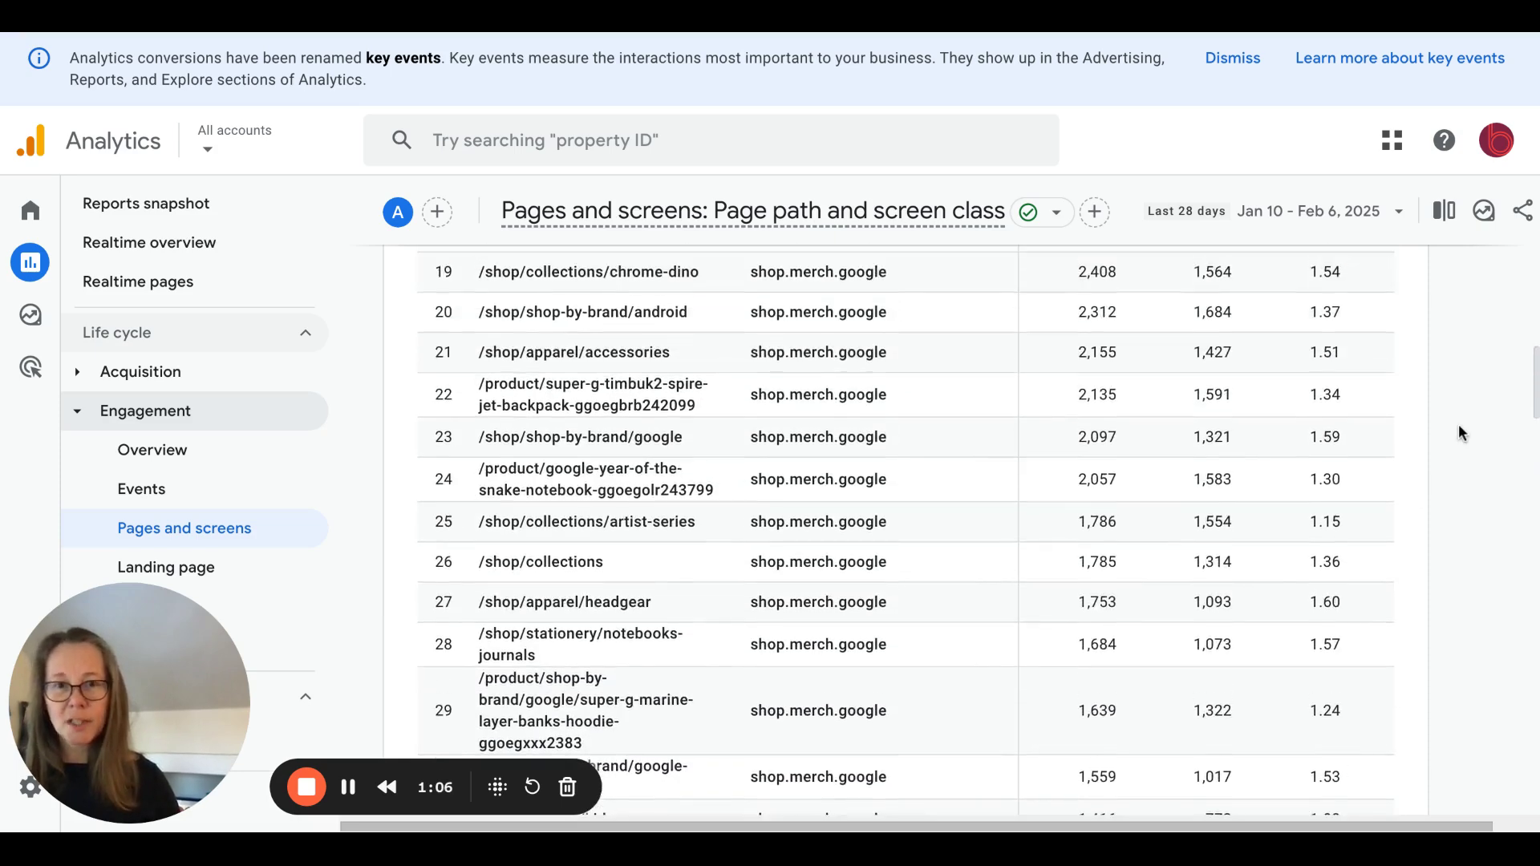
pyautogui.scroll(4, 1458, 434)
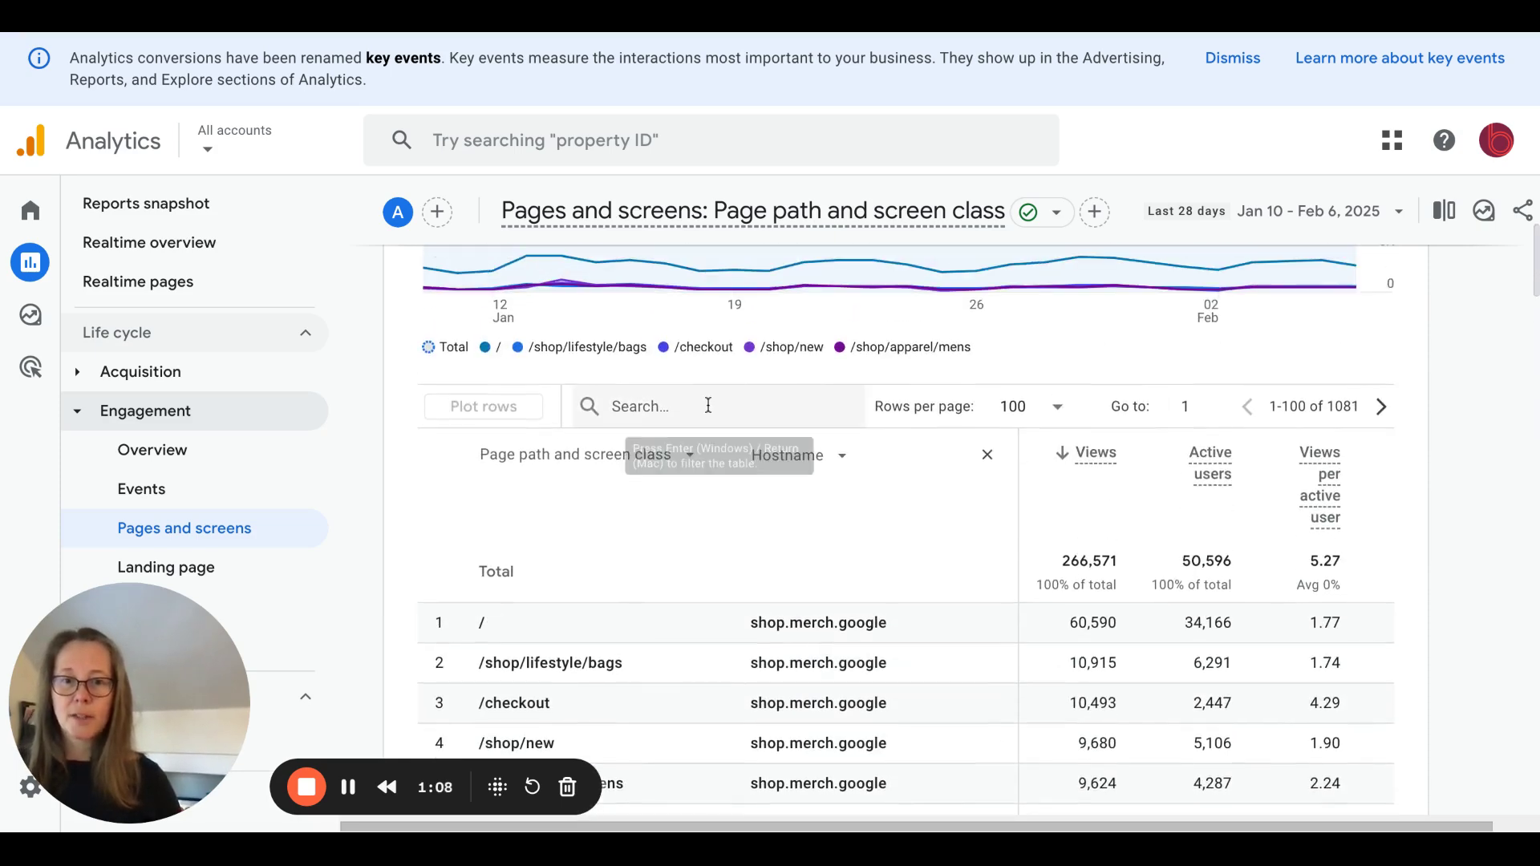
# Filter the pages table by "googlemerchandise" and review the matching hostnames.
pyautogui.click(708, 405)
pyautogui.write('goo')
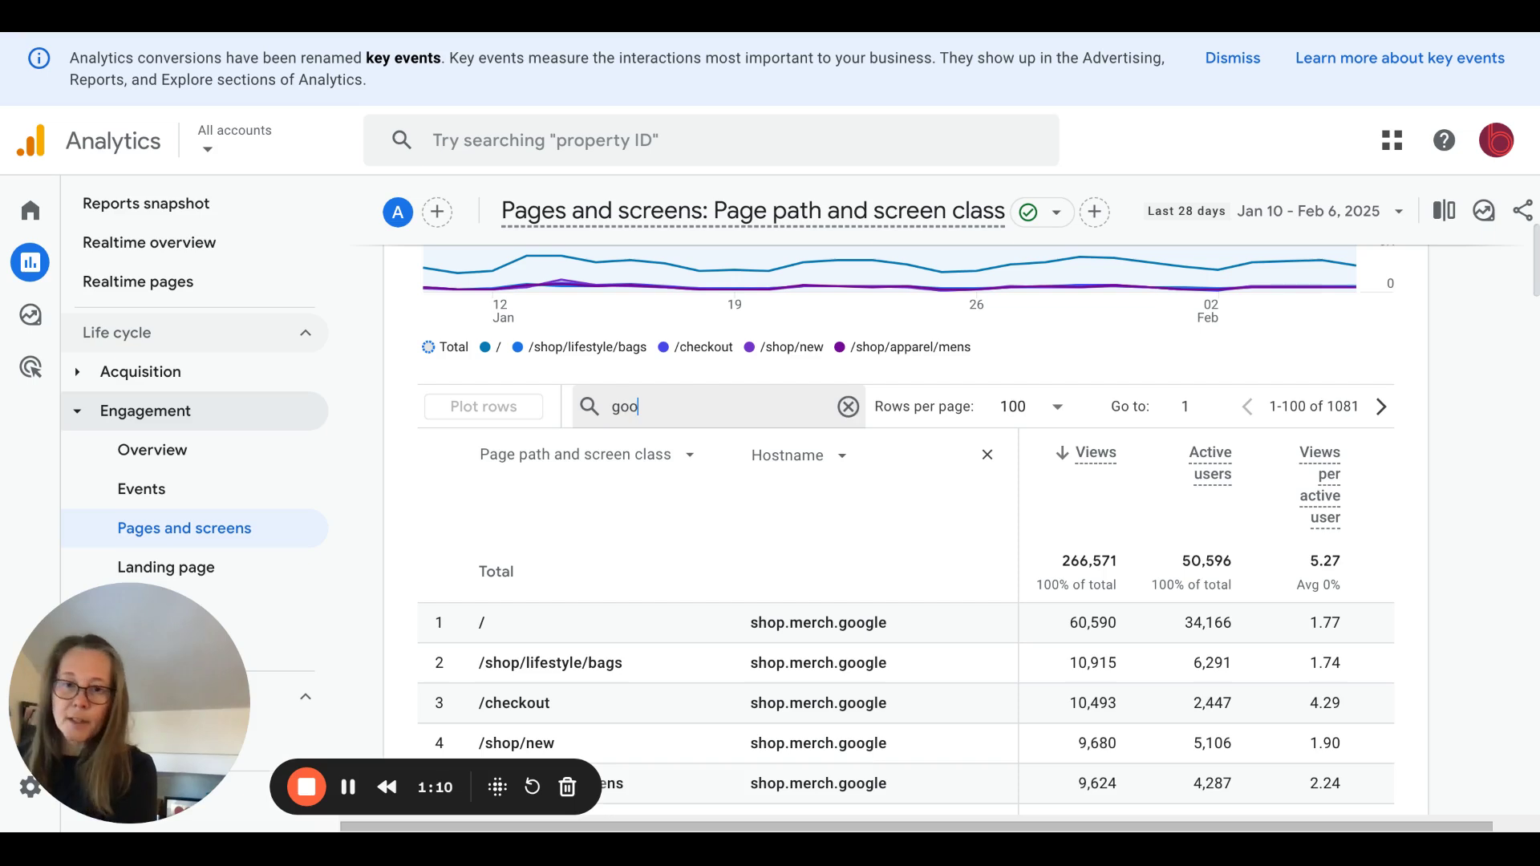
pyautogui.write('glemerchan')
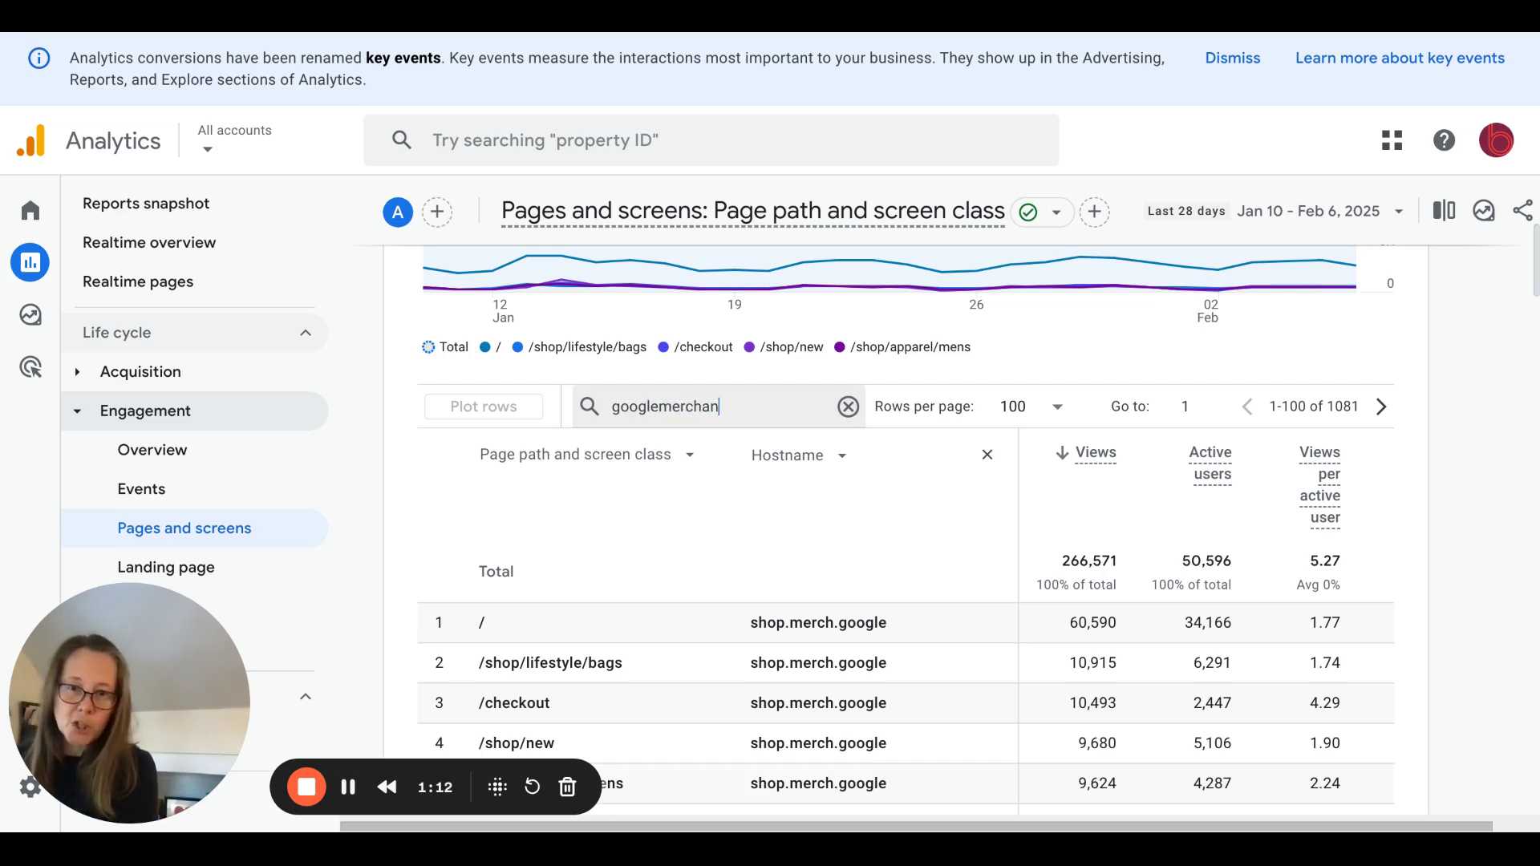
pyautogui.write('dise')
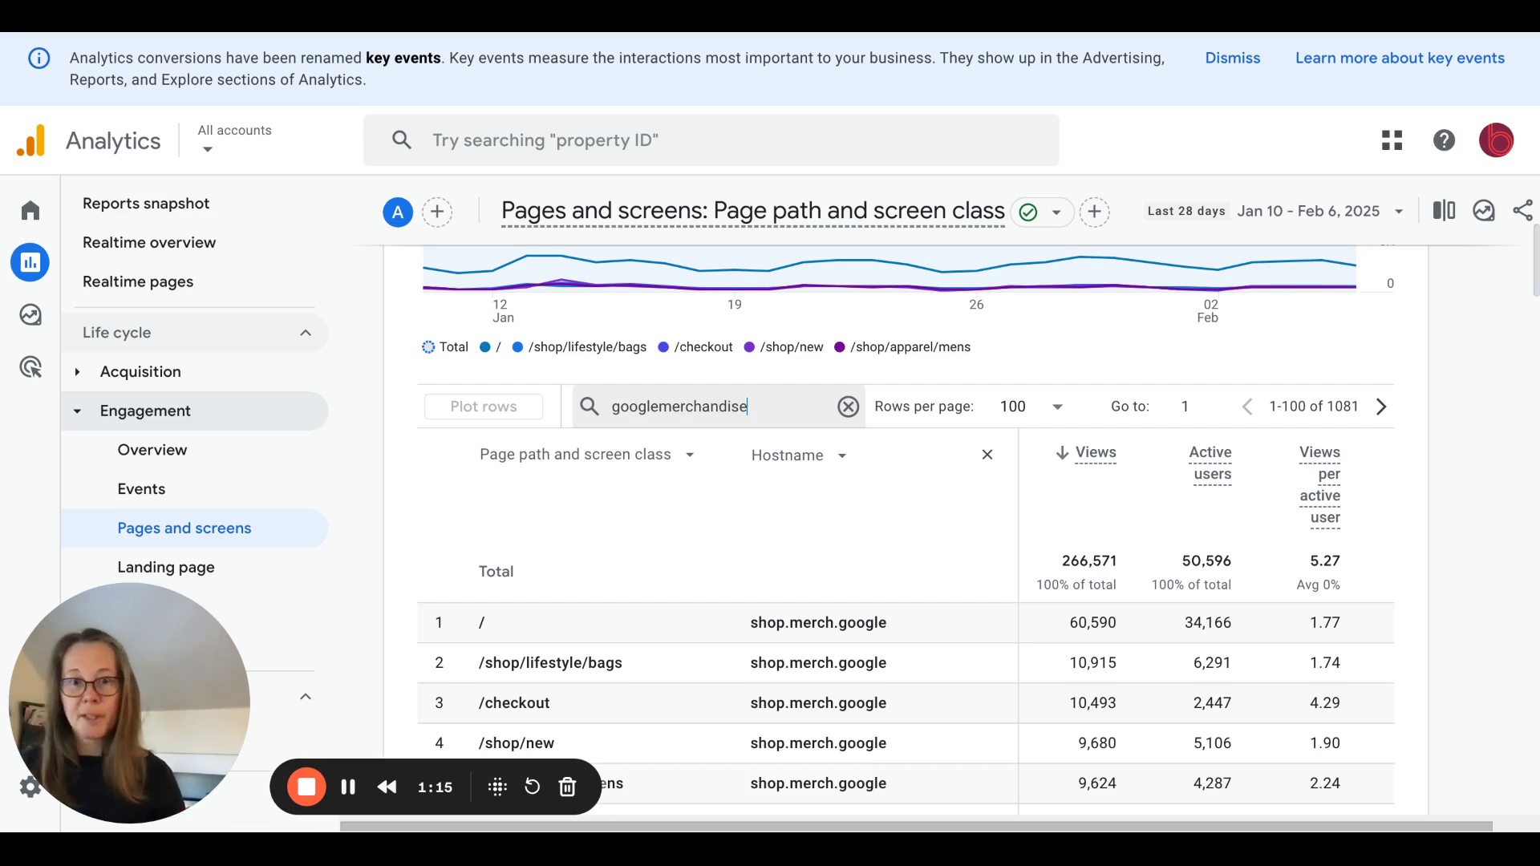
pyautogui.press('Return')
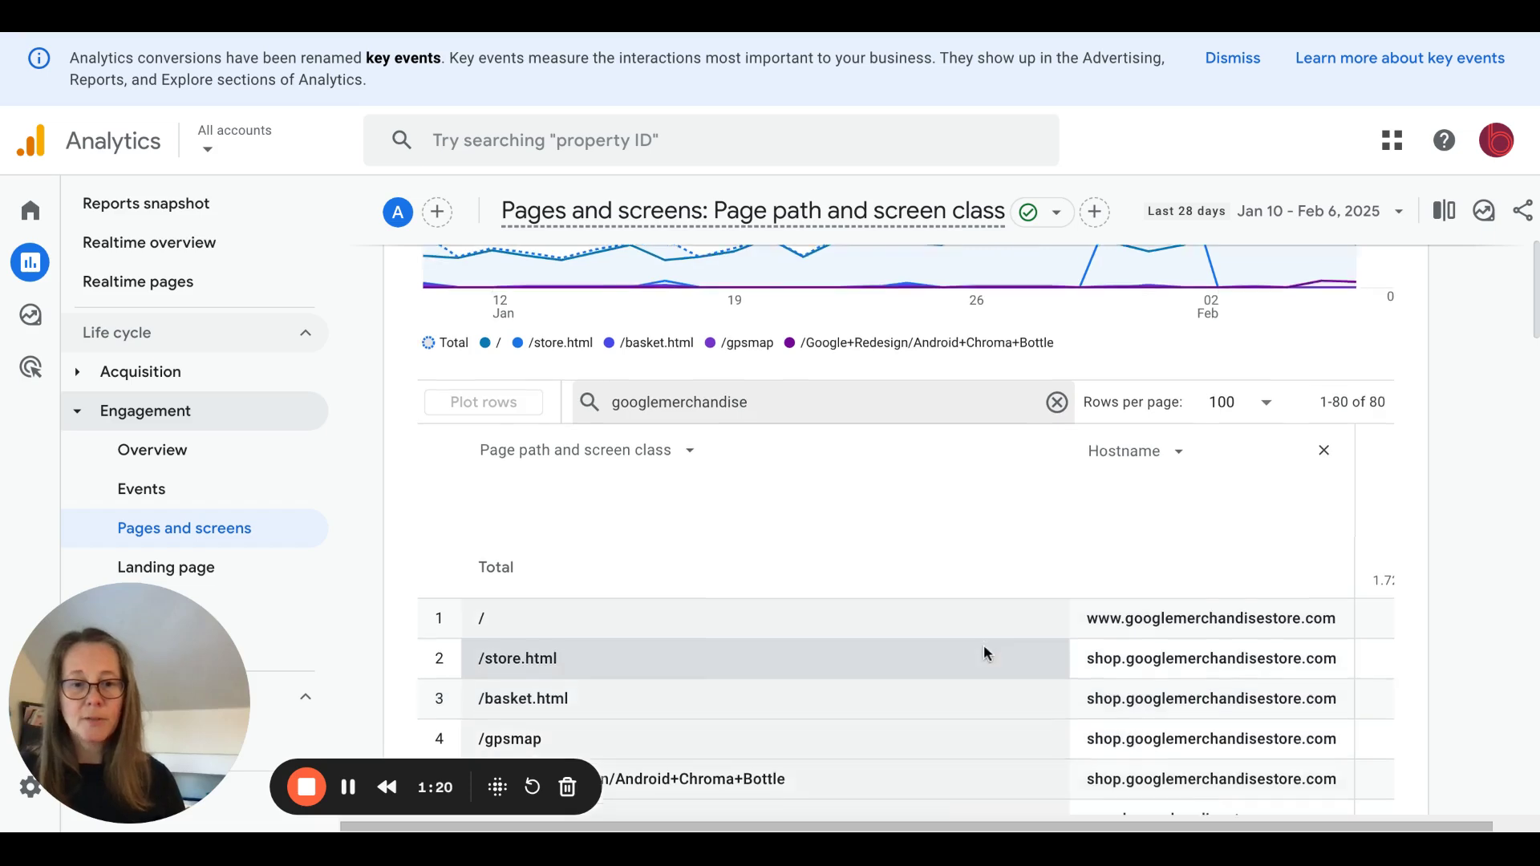
pyautogui.scroll(-3, 983, 650)
pyautogui.scroll(1, 983, 651)
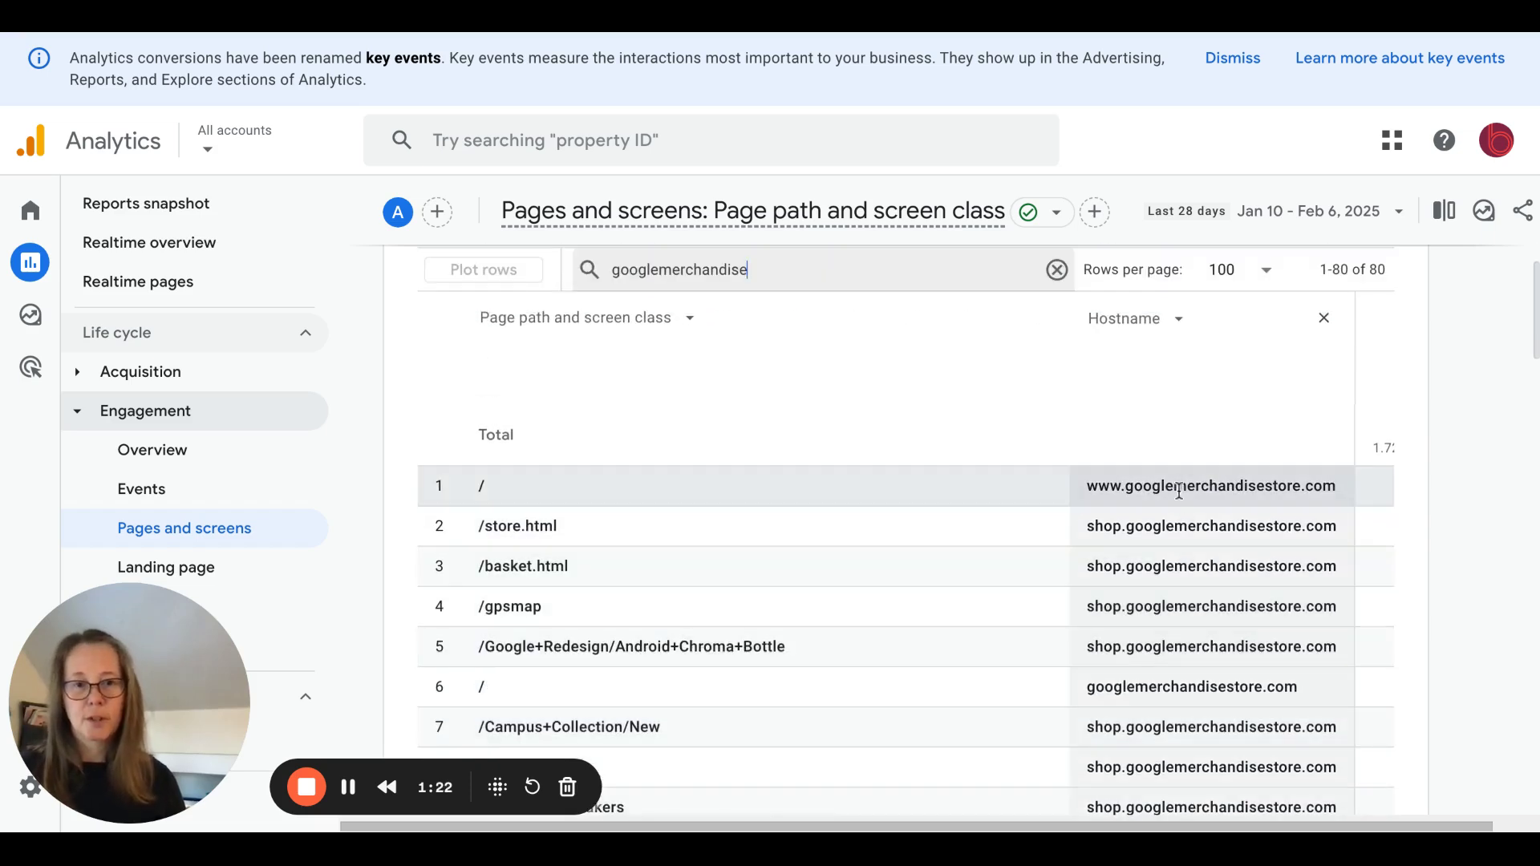
pyautogui.hscroll(-2, 1179, 491)
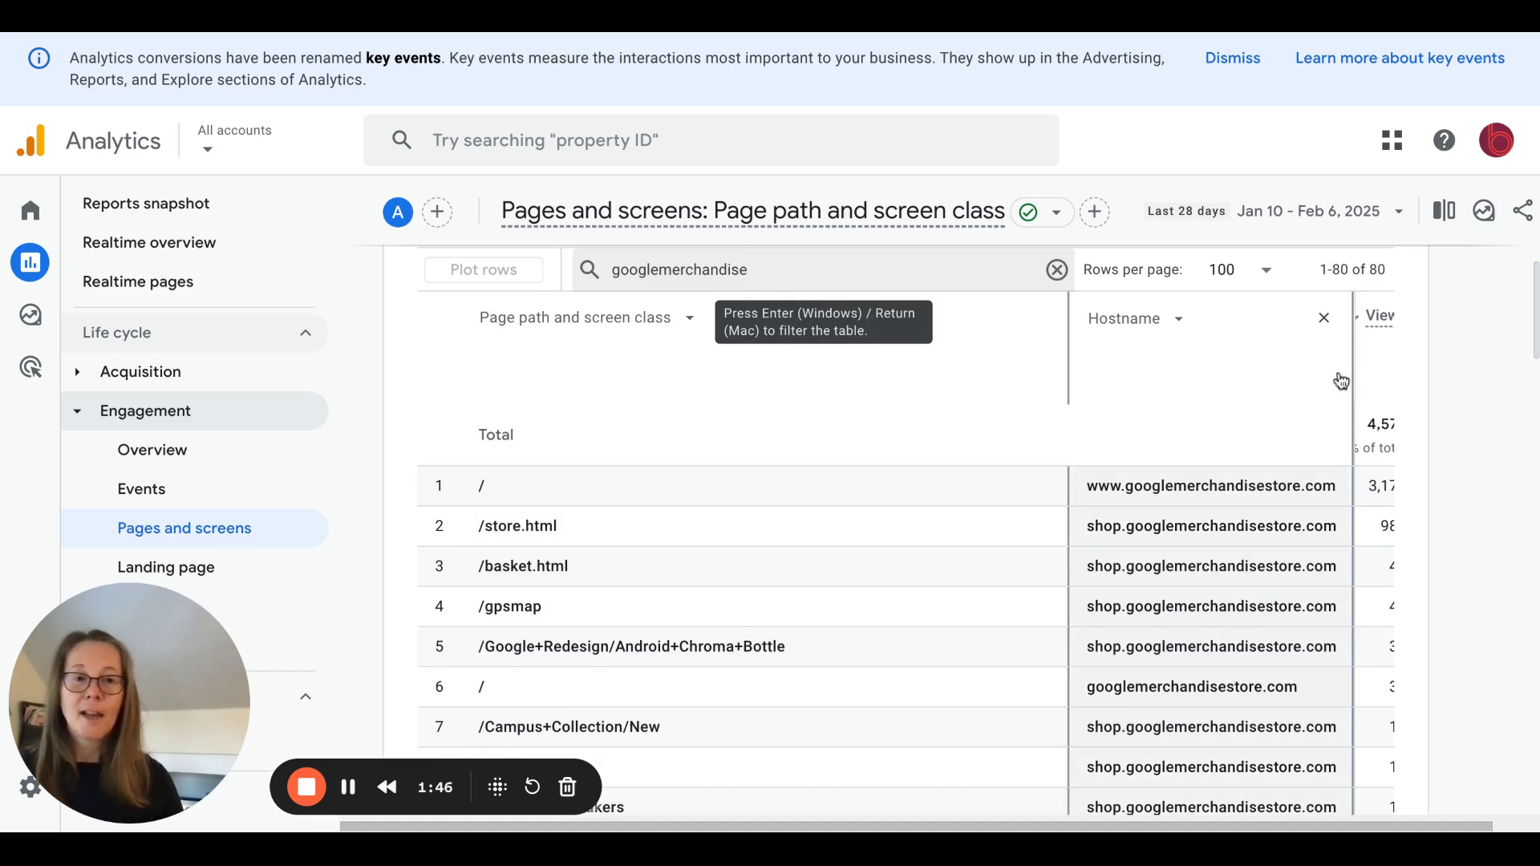
# Switch to the Boxcar Marketing property's Pages and screens report and open it for customization.
pyautogui.click(1516, 210)
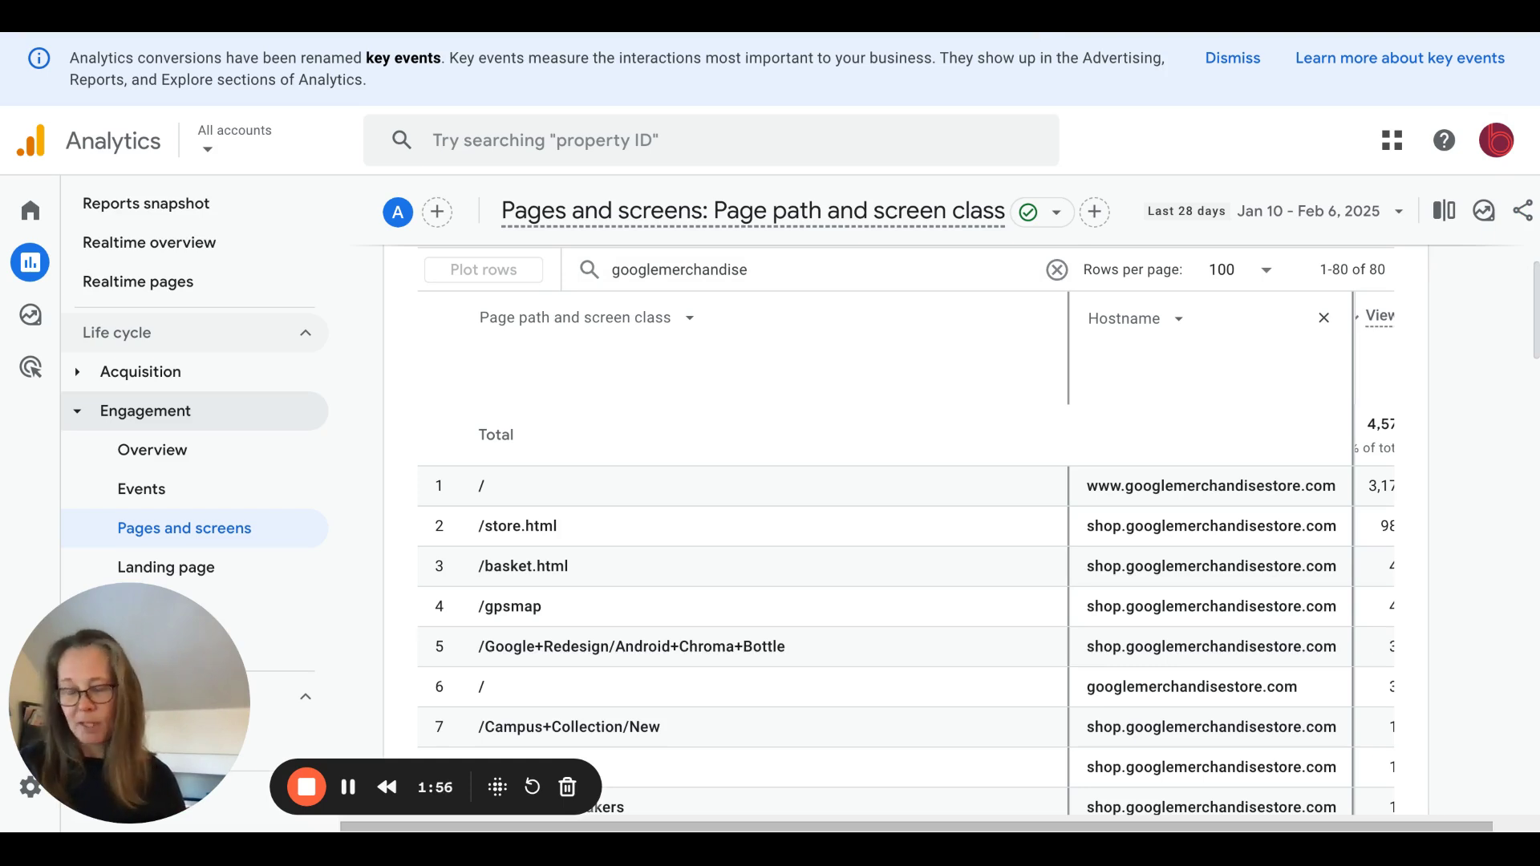
pyautogui.press('Return')
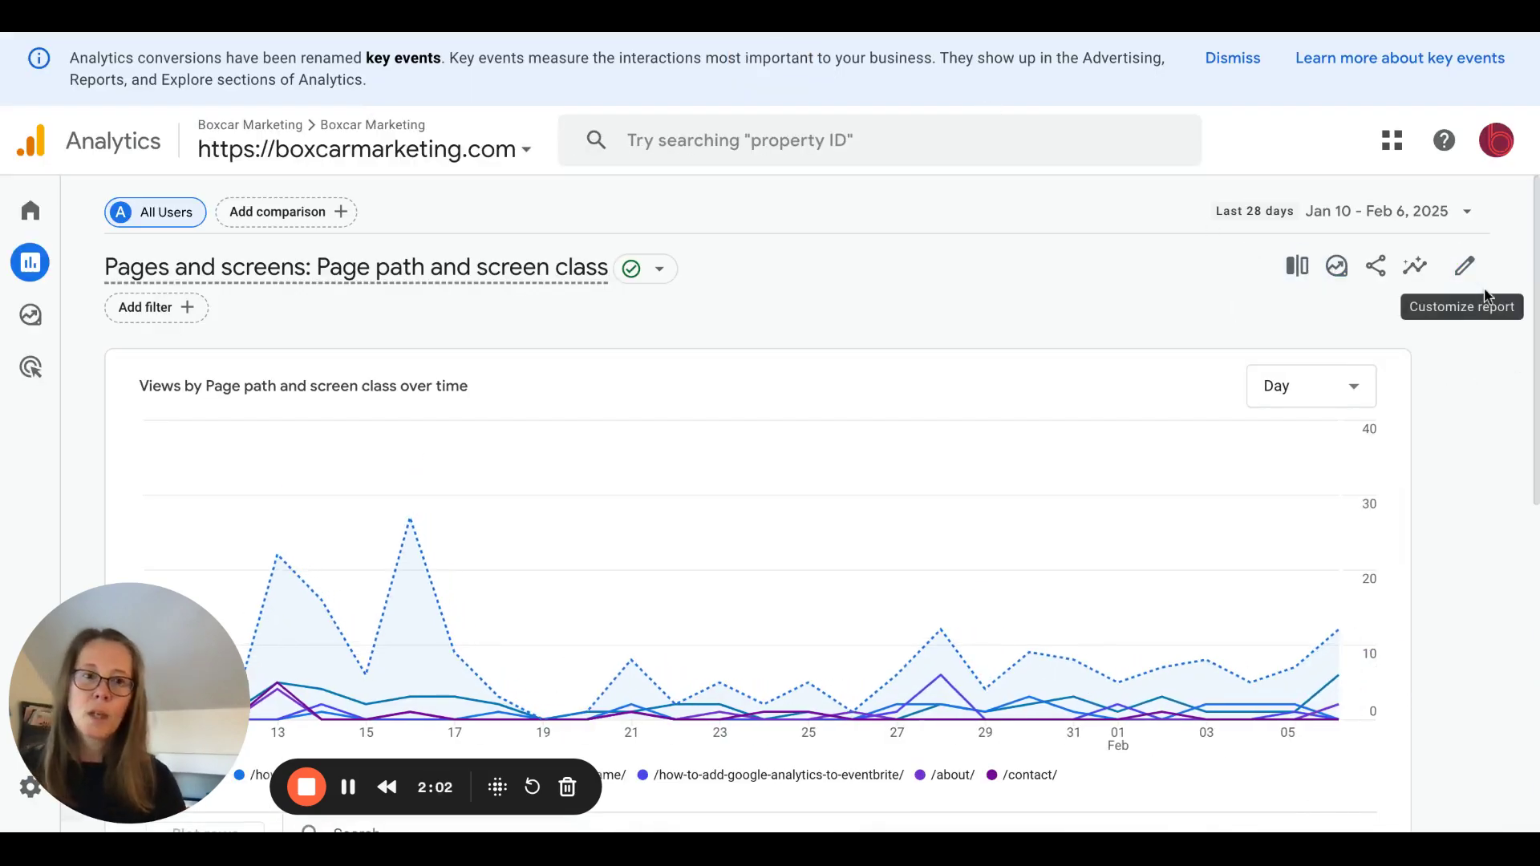
pyautogui.click(1466, 267)
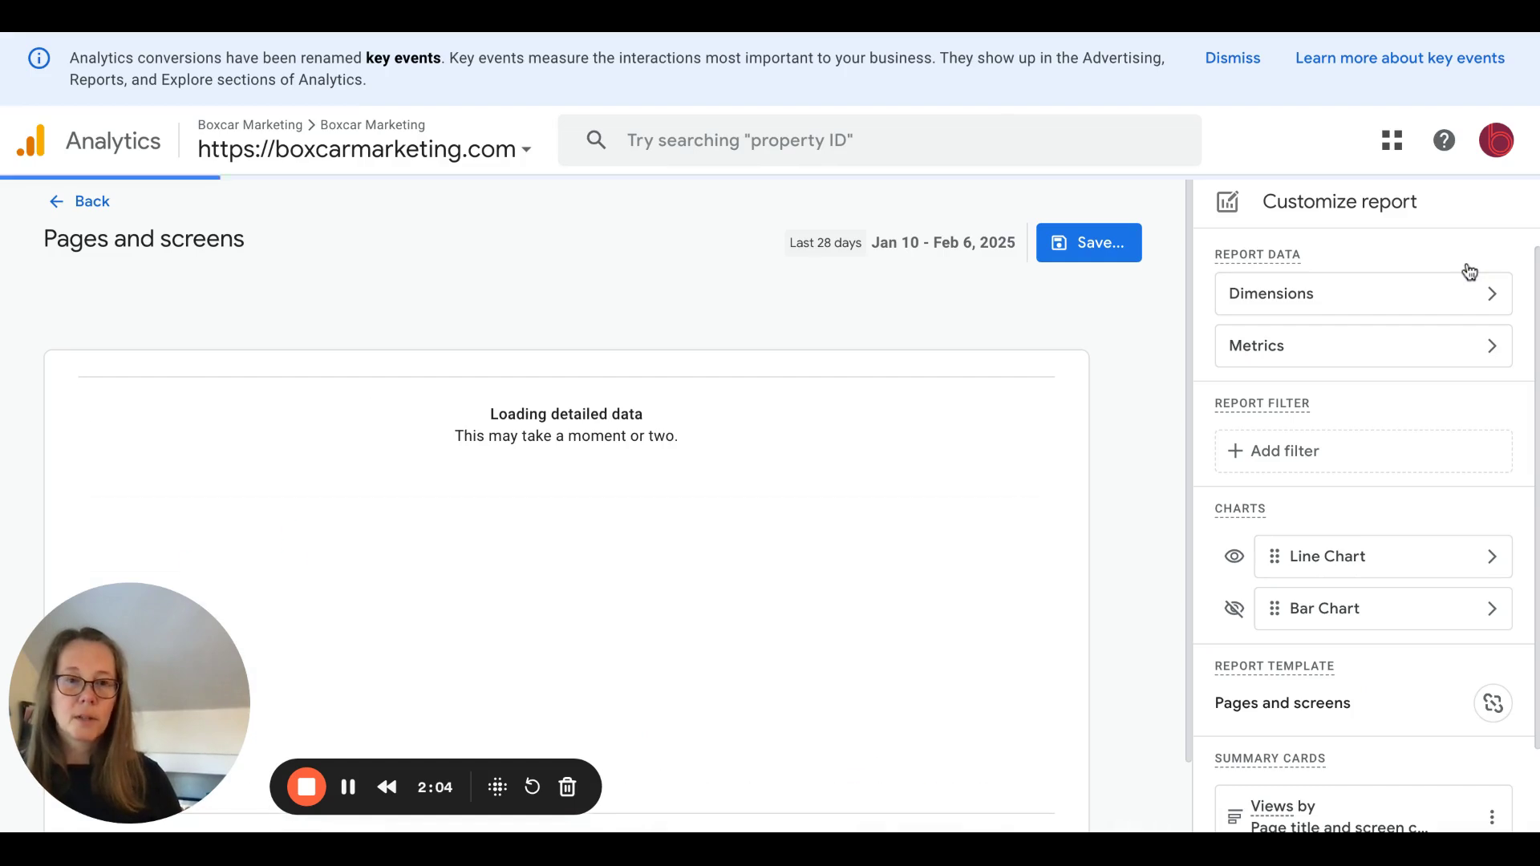
# Start a report filter condition on the Hostname dimension with the match type "matches regex".
pyautogui.click(1338, 459)
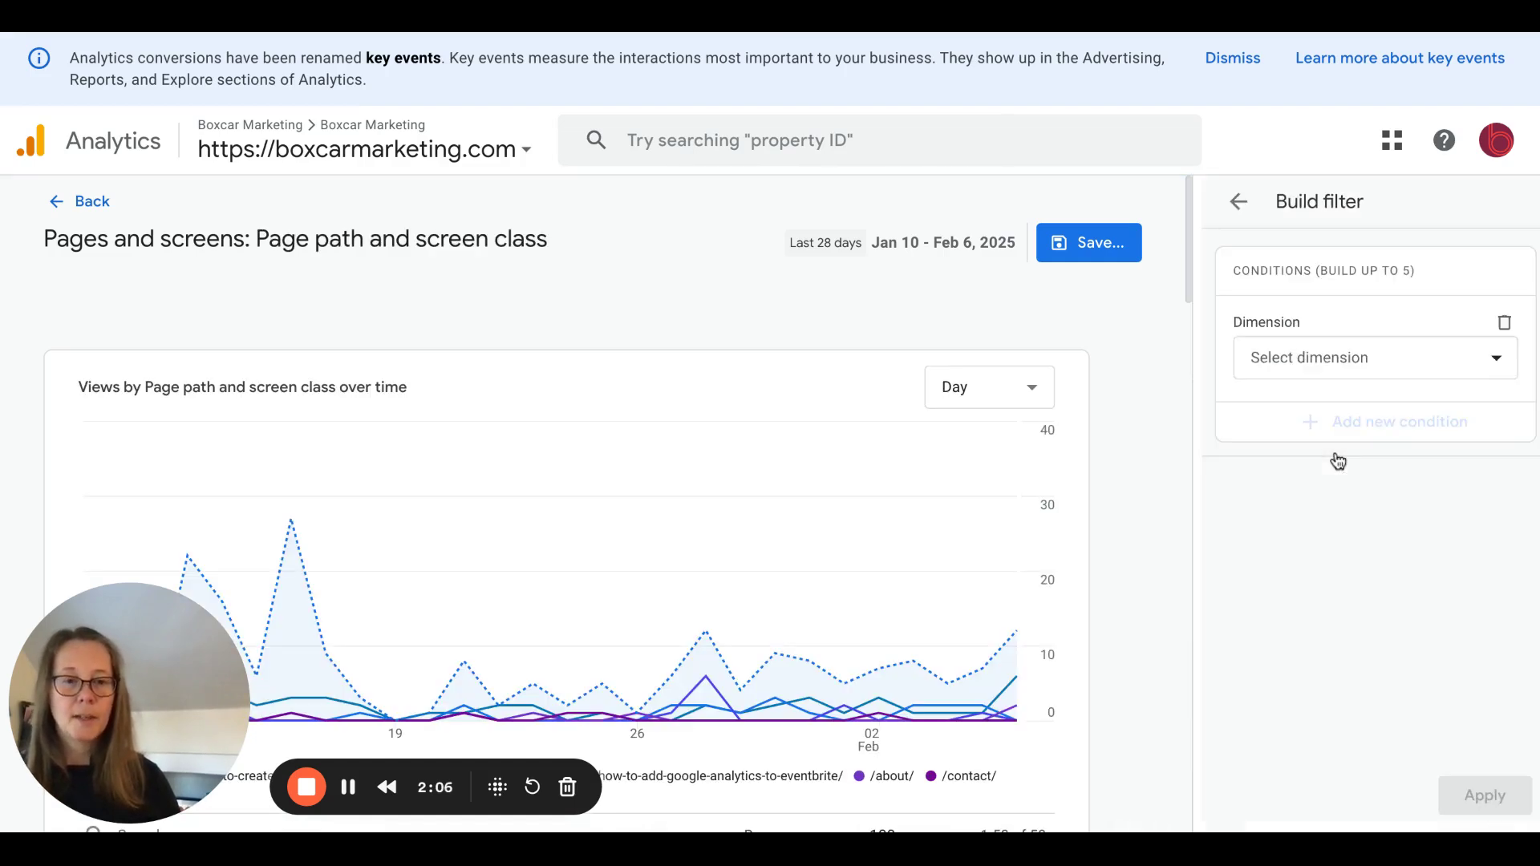
pyautogui.click(1309, 359)
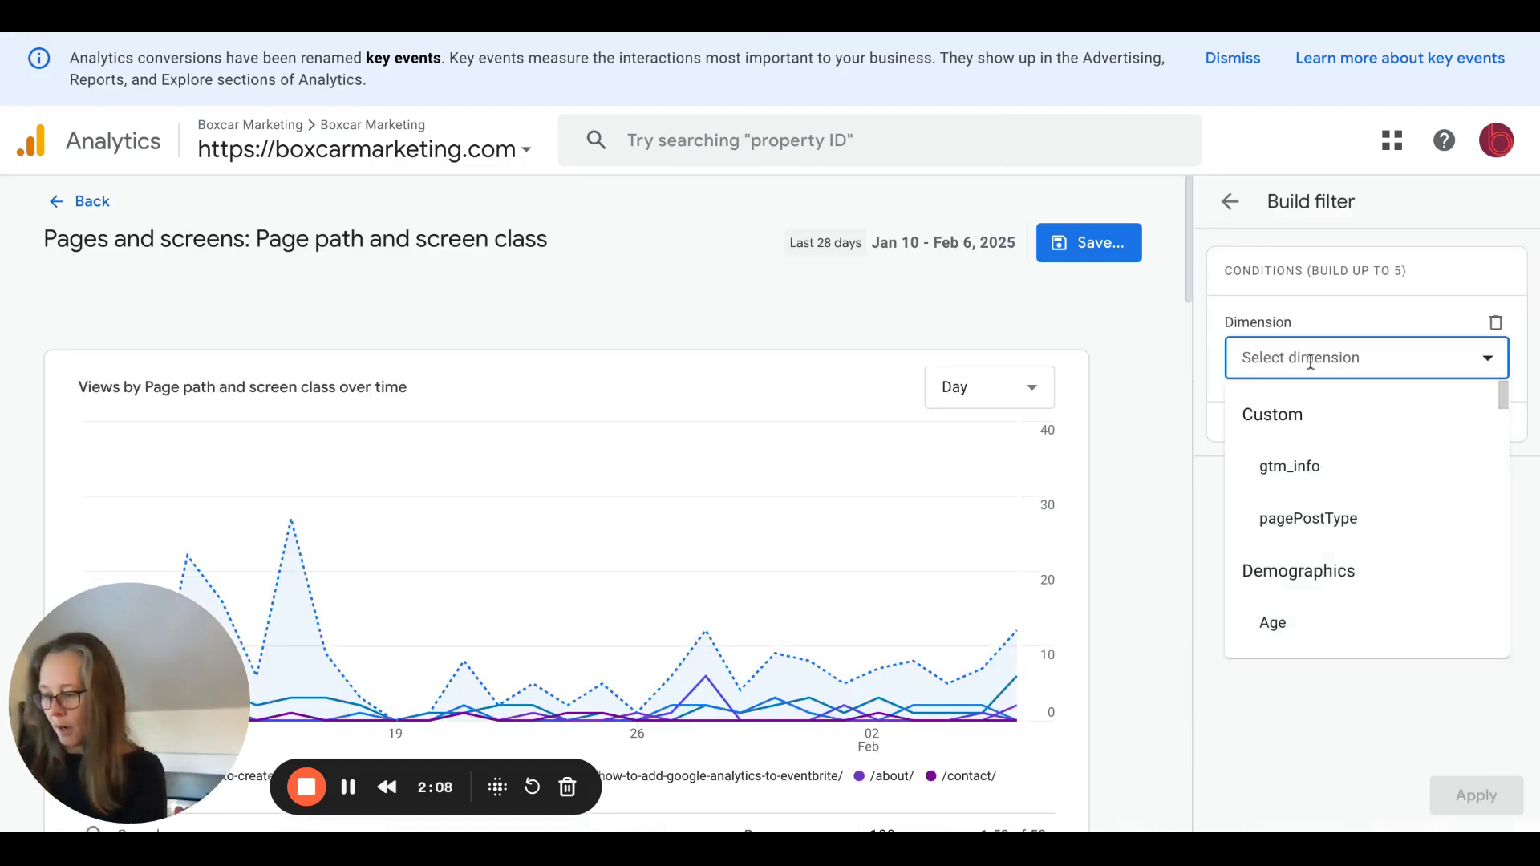
pyautogui.write('host')
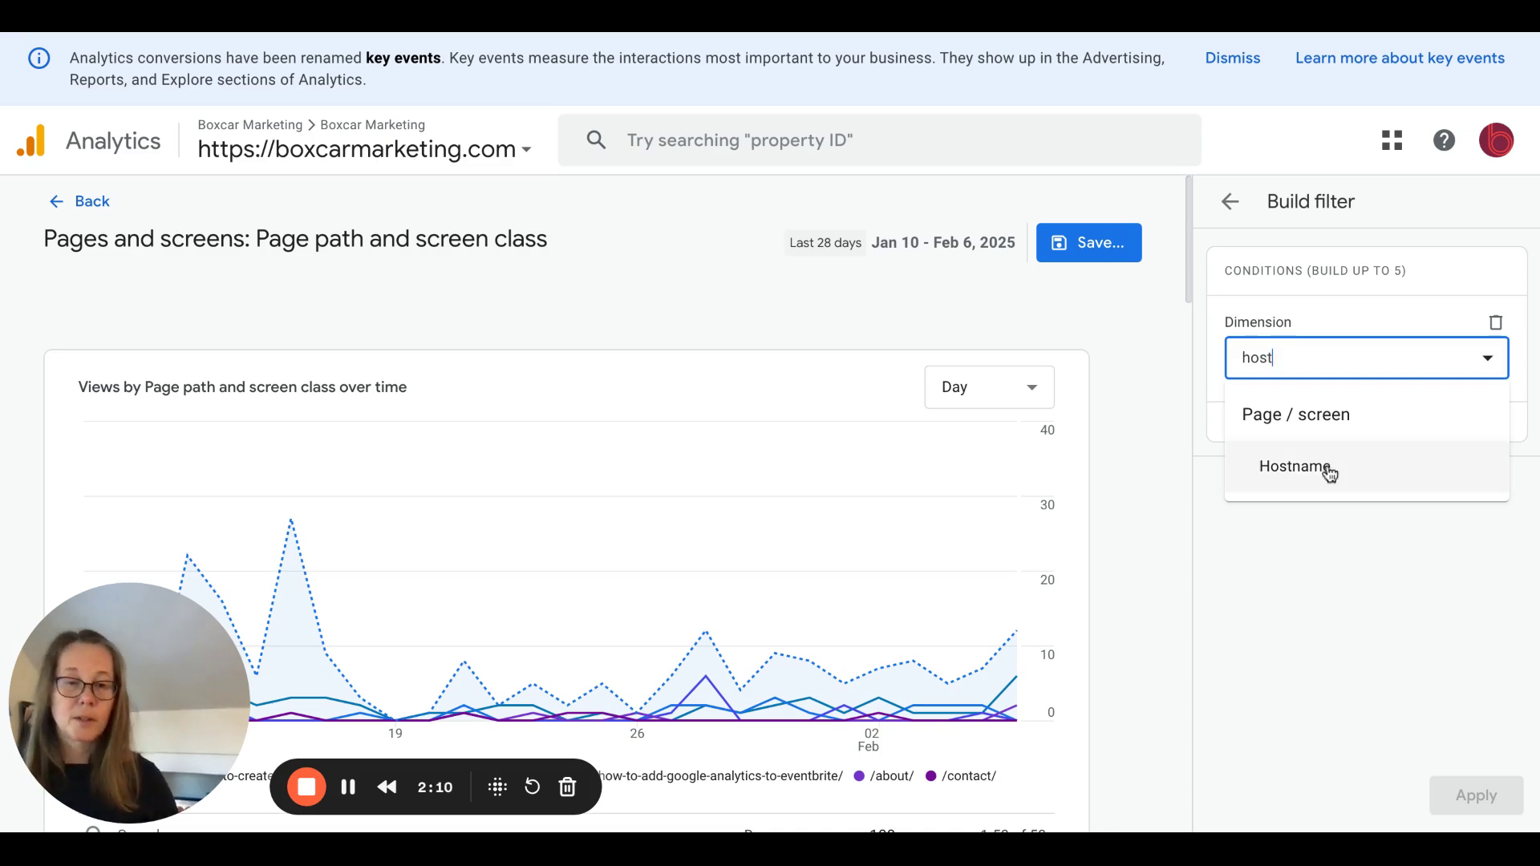
pyautogui.click(1334, 466)
pyautogui.click(1361, 435)
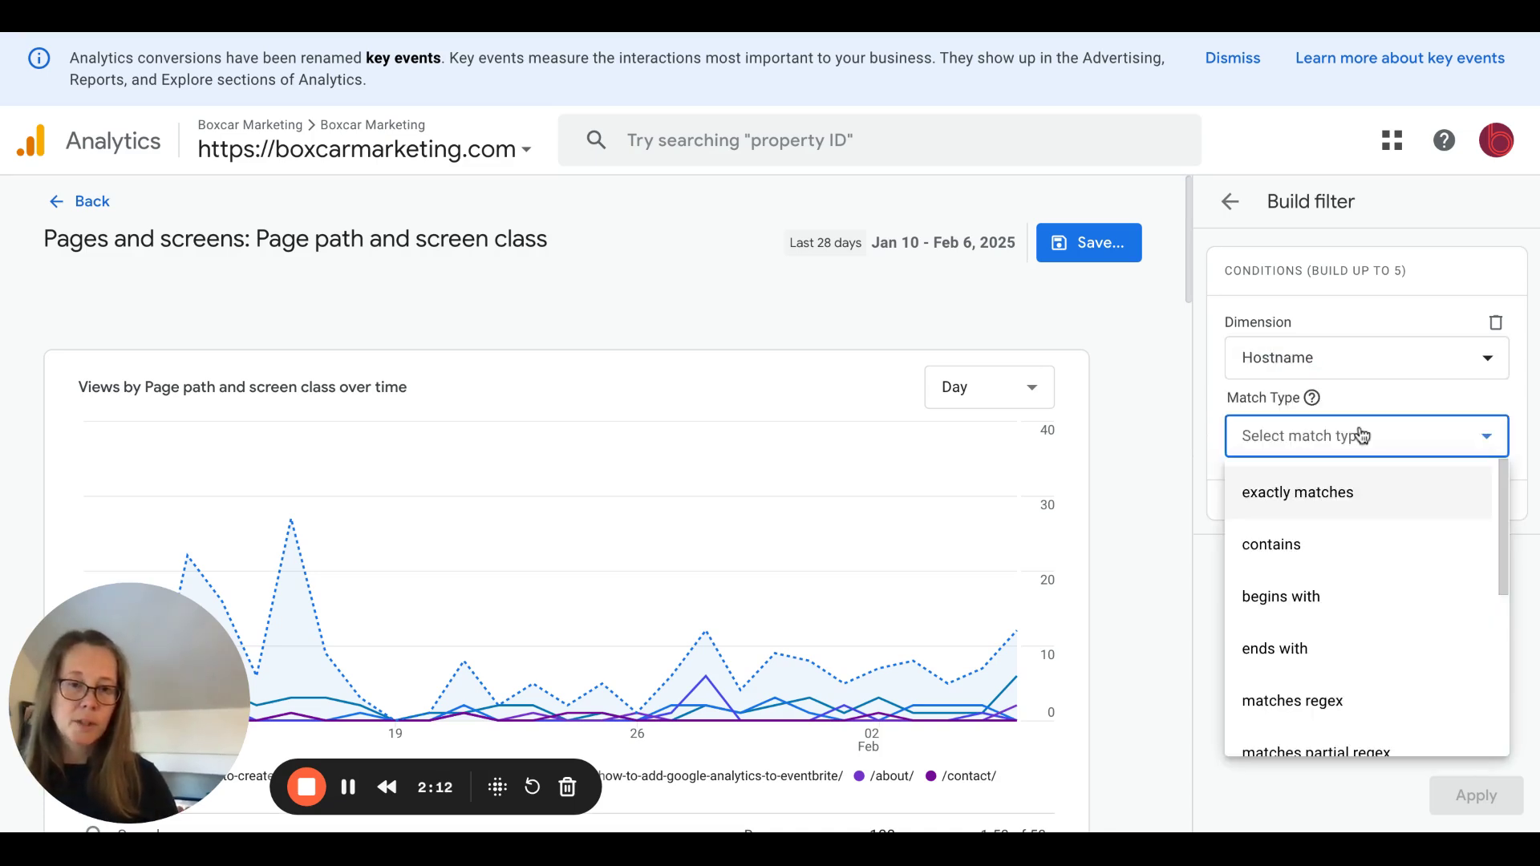
pyautogui.click(1310, 704)
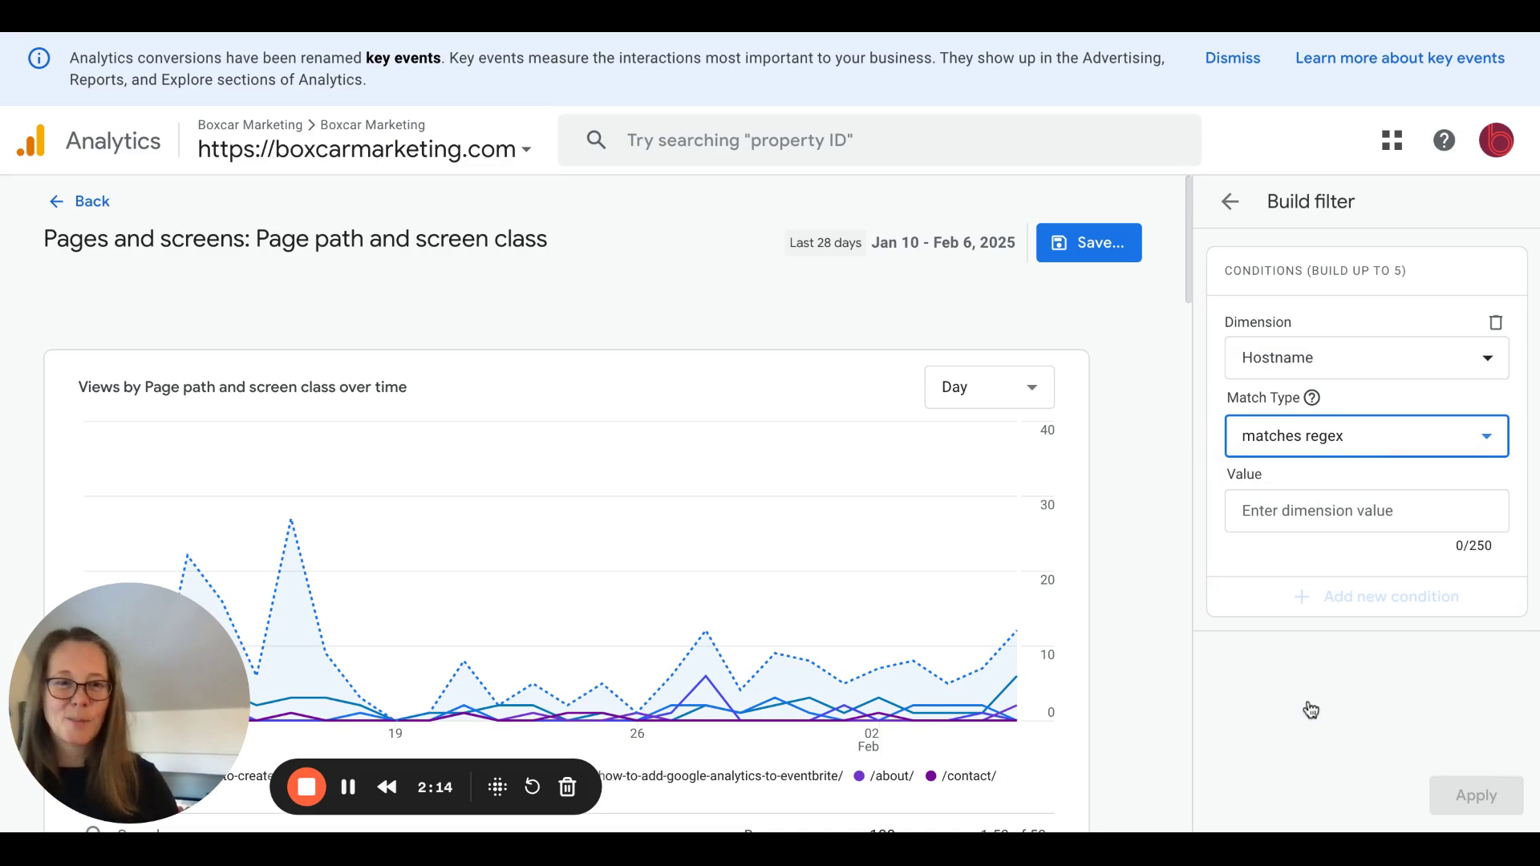
pyautogui.click(1311, 514)
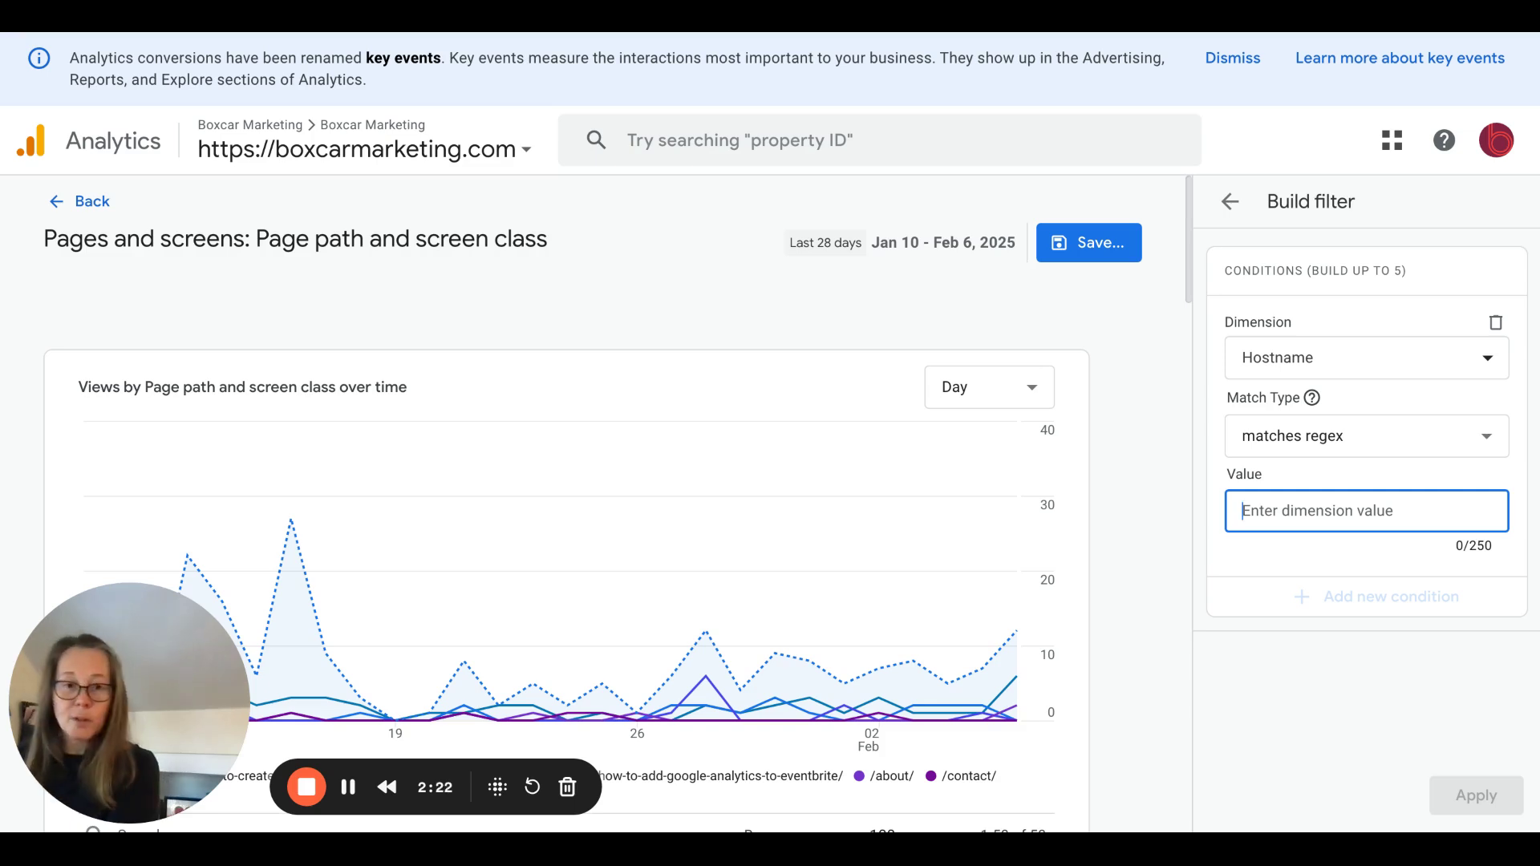
pyautogui.write('www.')
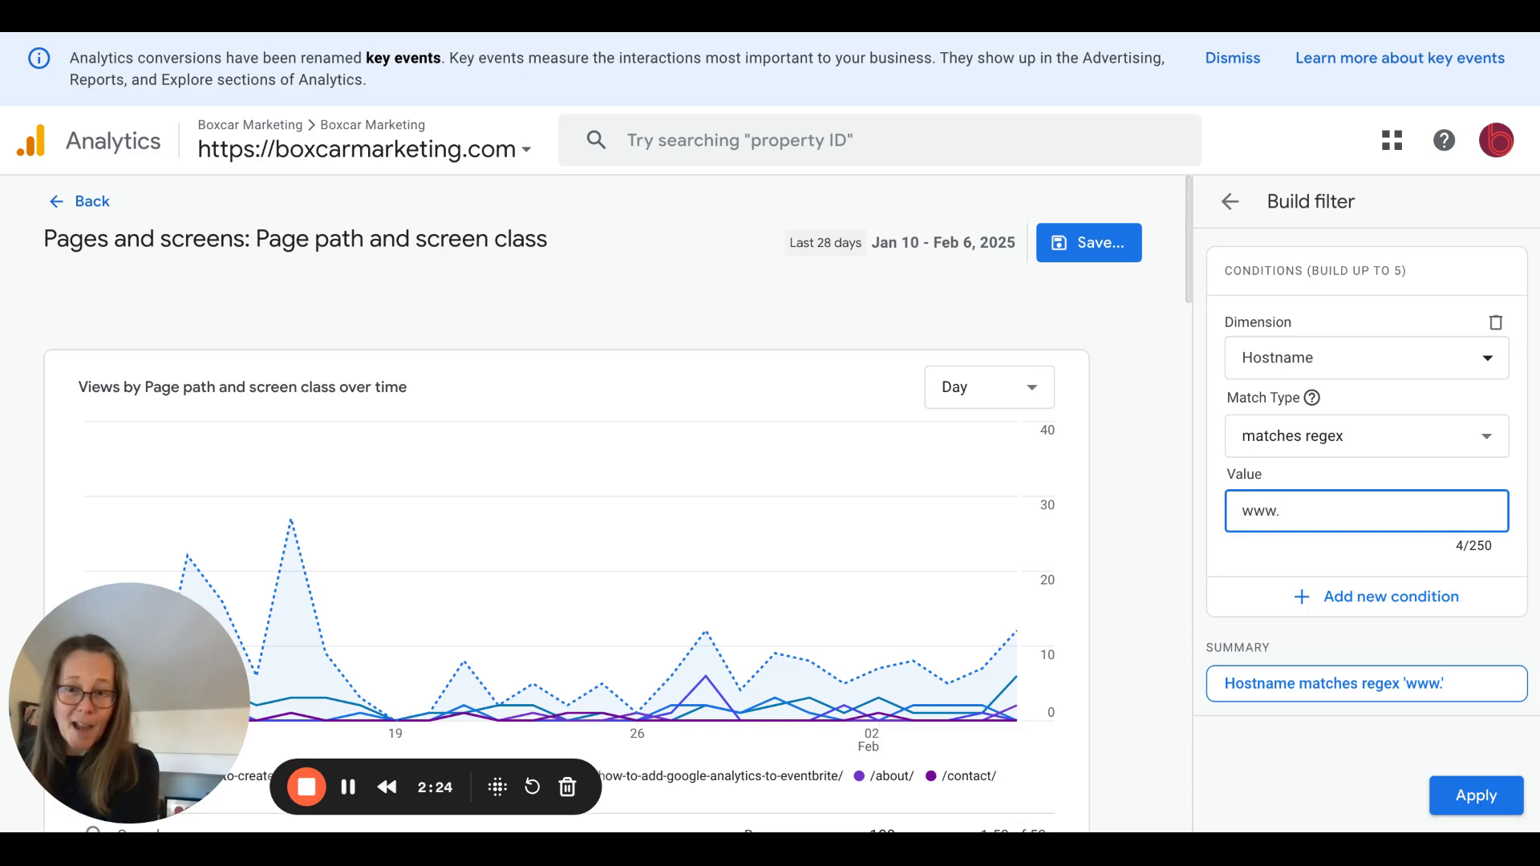
pyautogui.write('google')
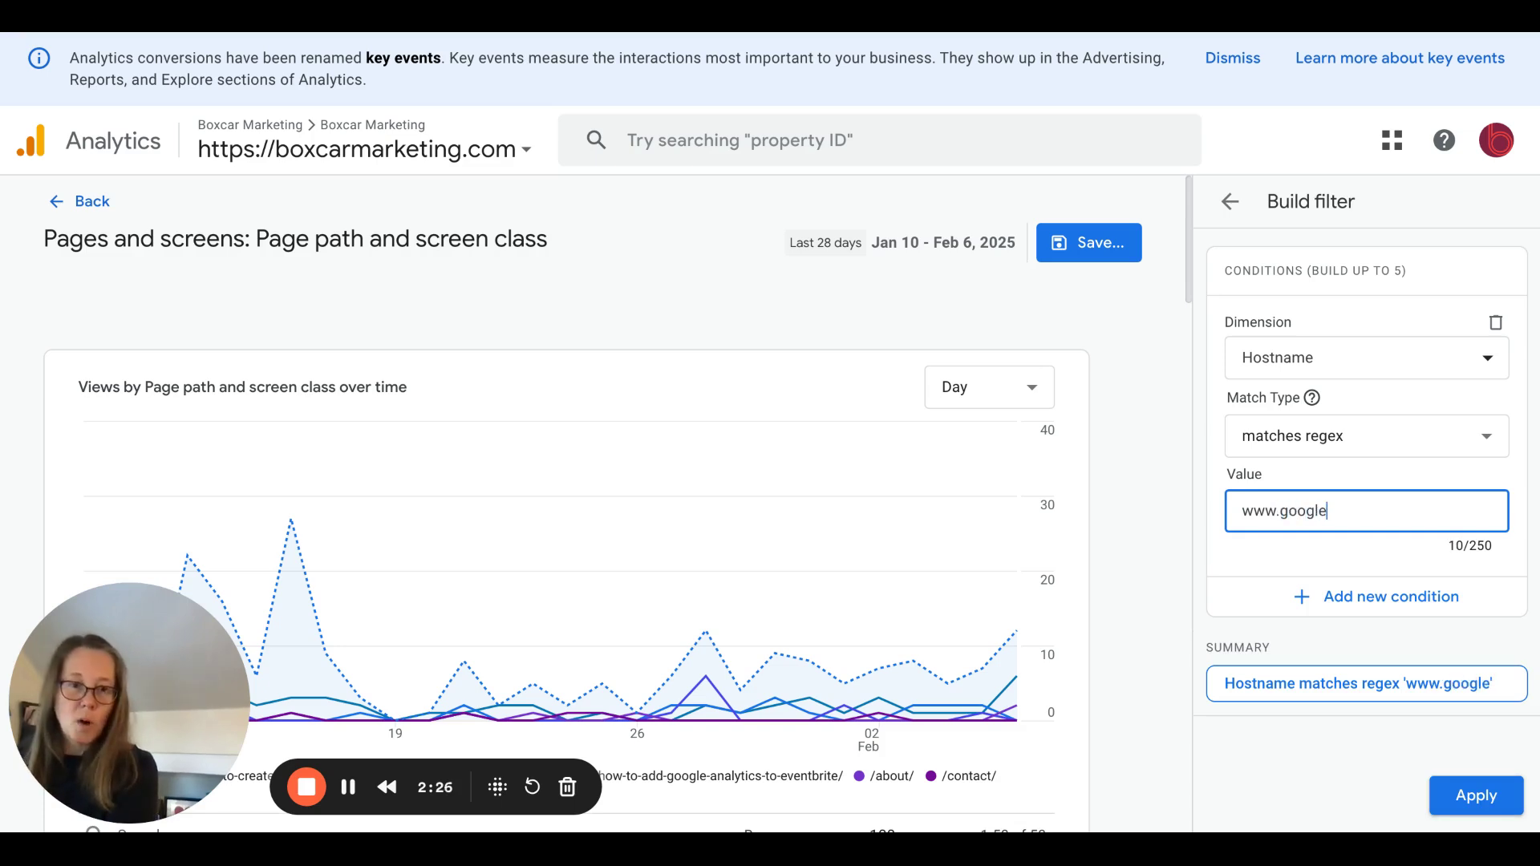
pyautogui.write('merchani')
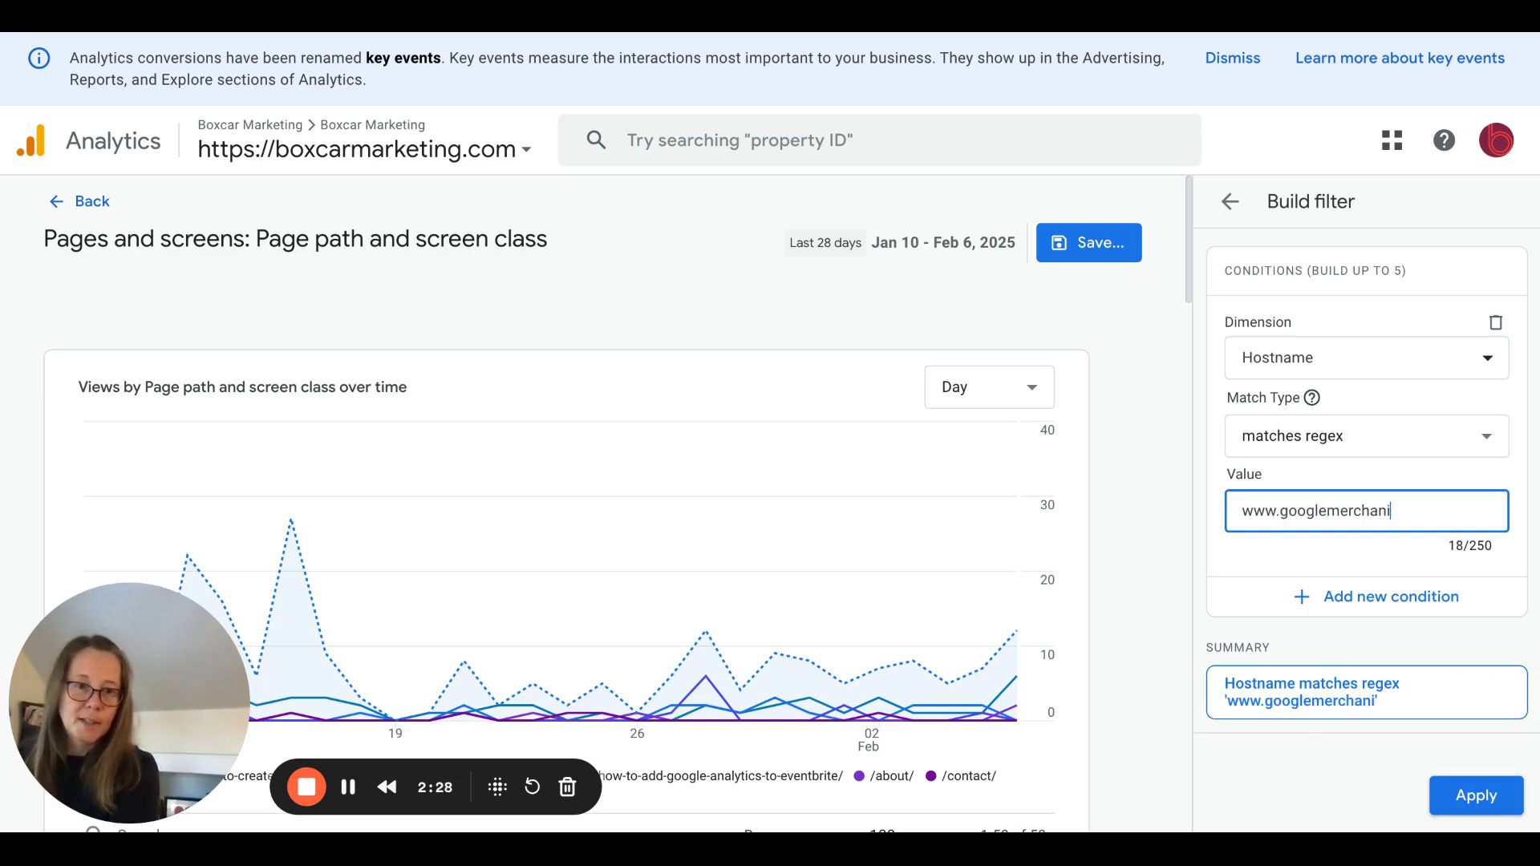
pyautogui.press('BackSpace')
pyautogui.write('dise')
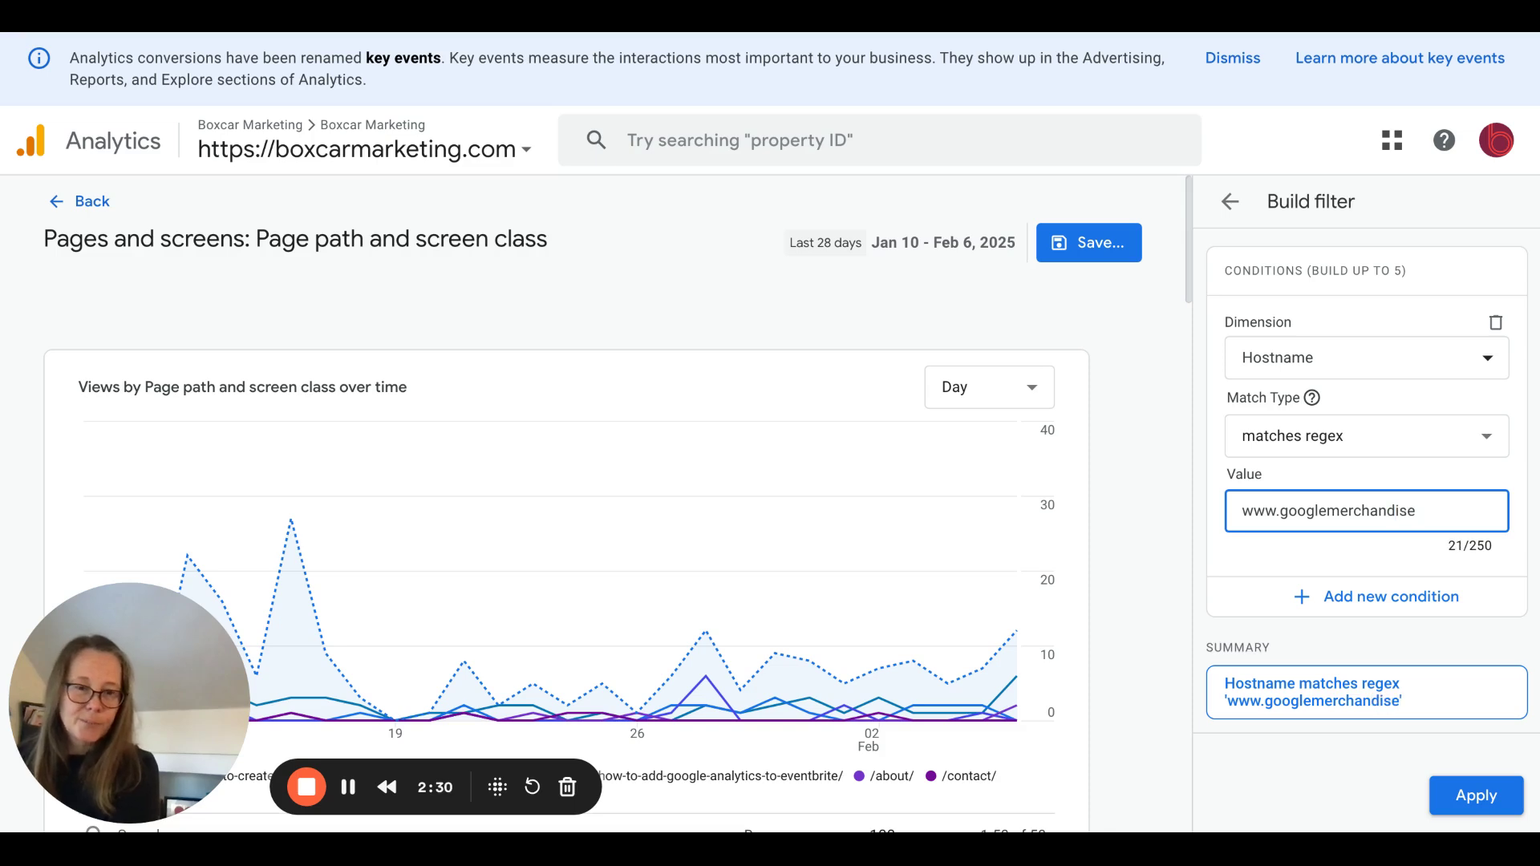
pyautogui.write('store.cm')
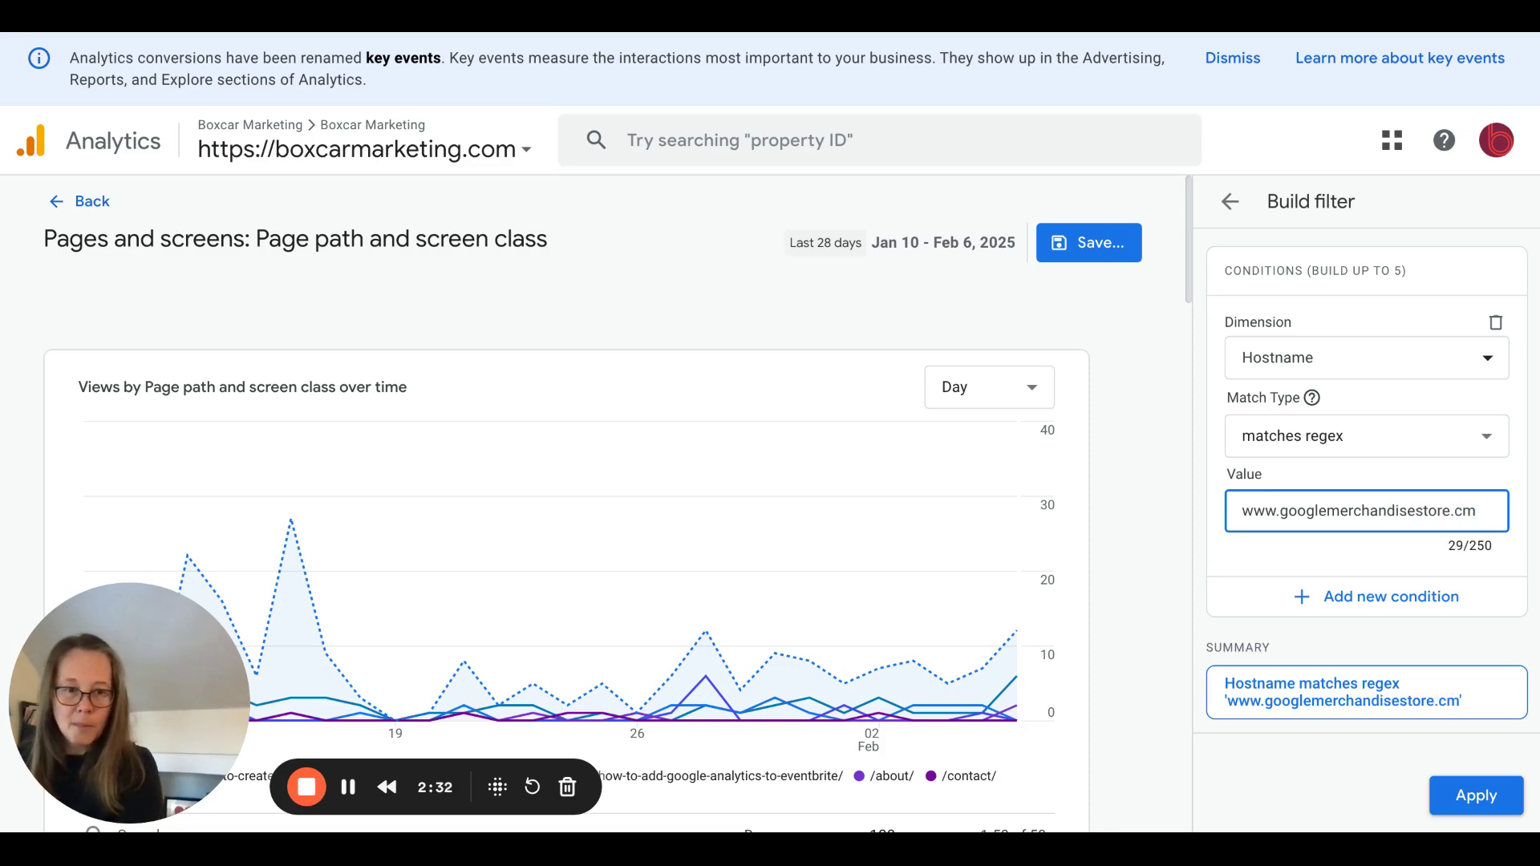
pyautogui.press('BackSpace')
pyautogui.write('om')
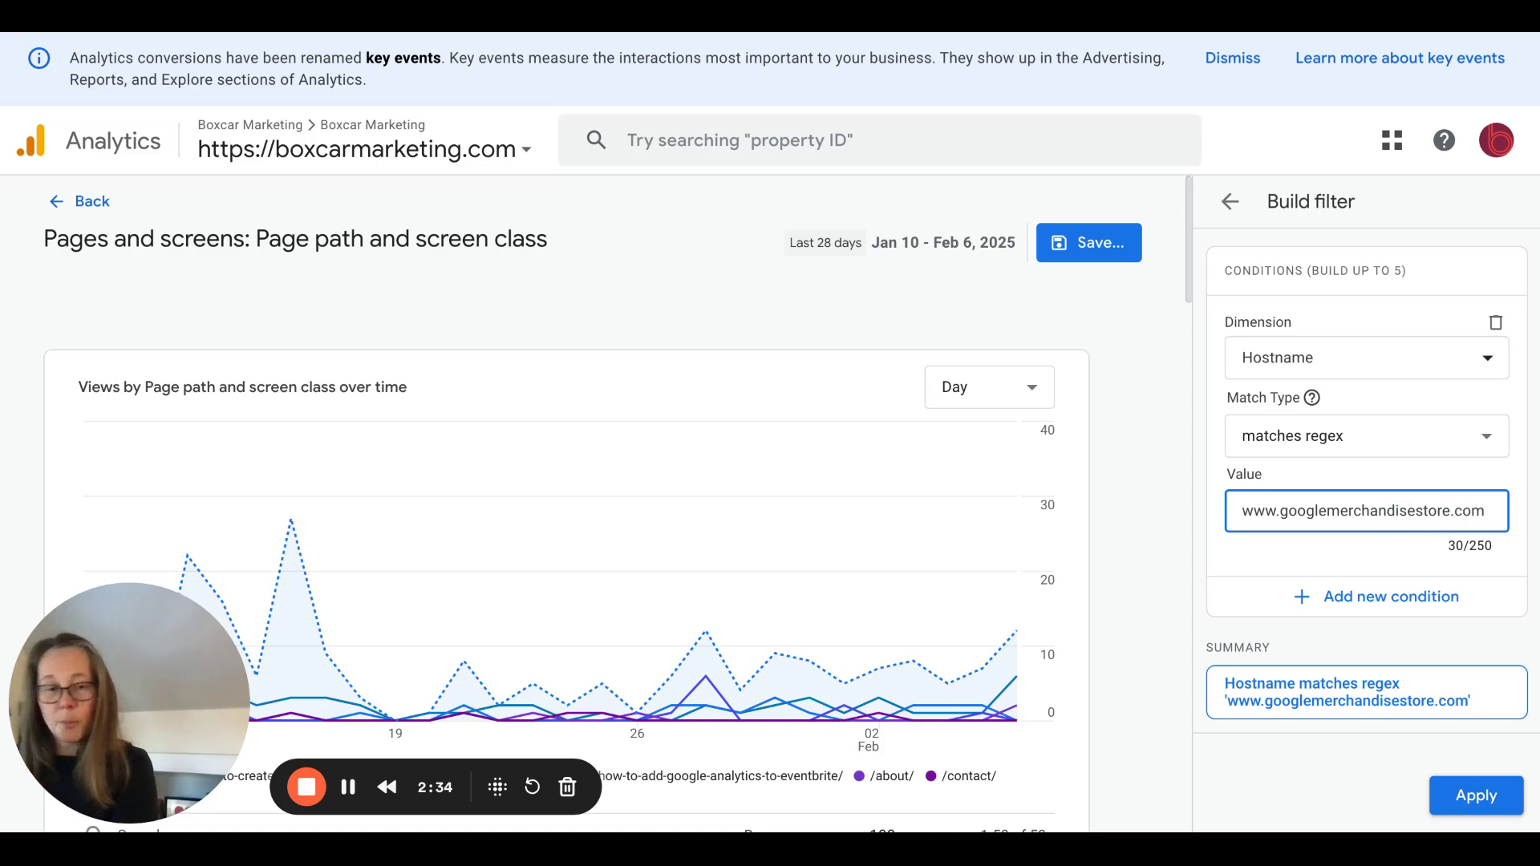
pyautogui.write('|')
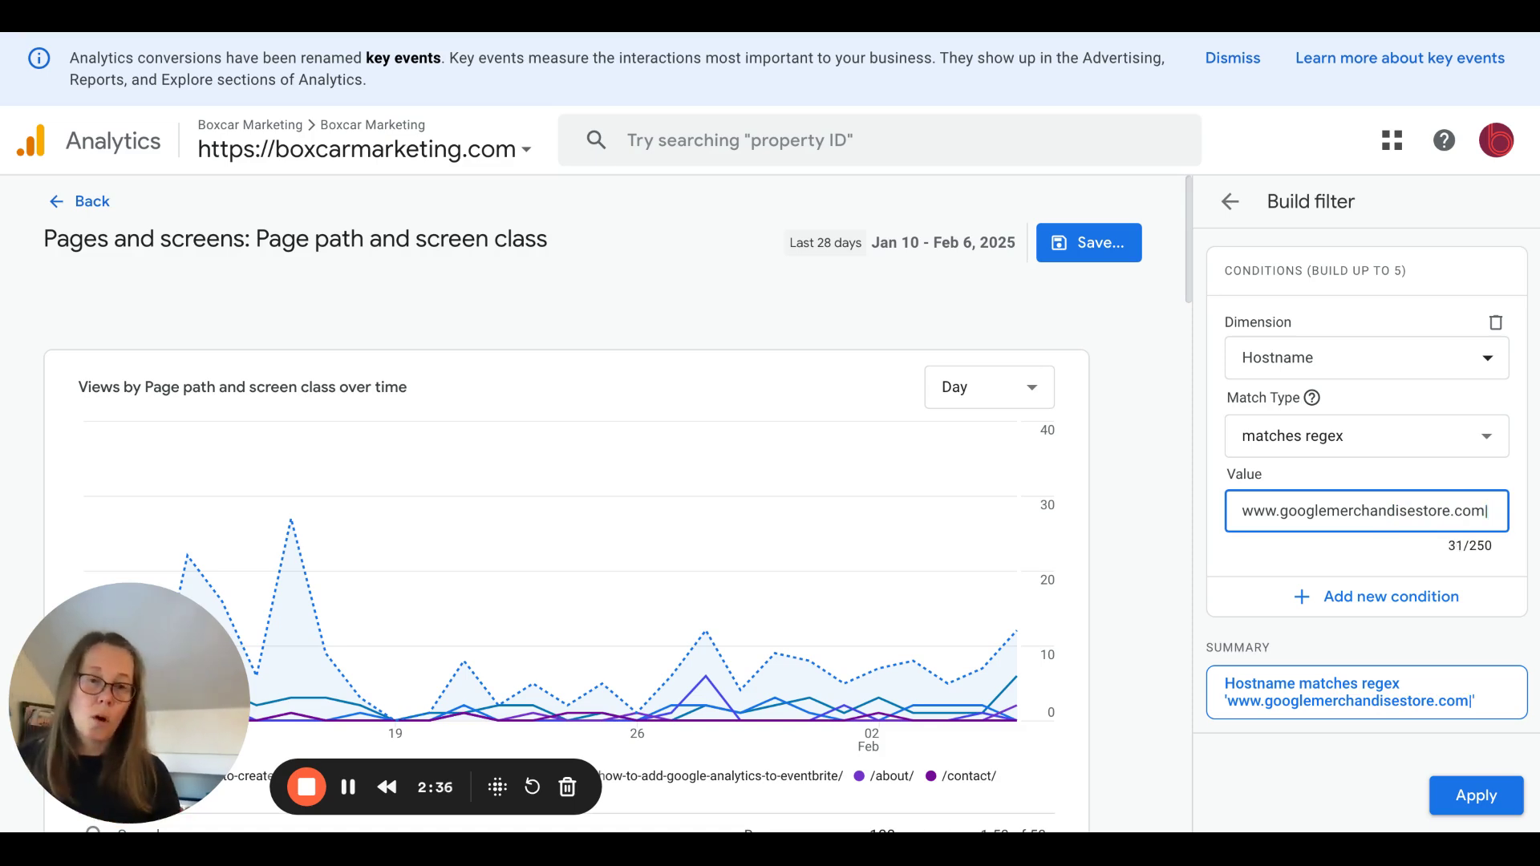
pyautogui.write('shop')
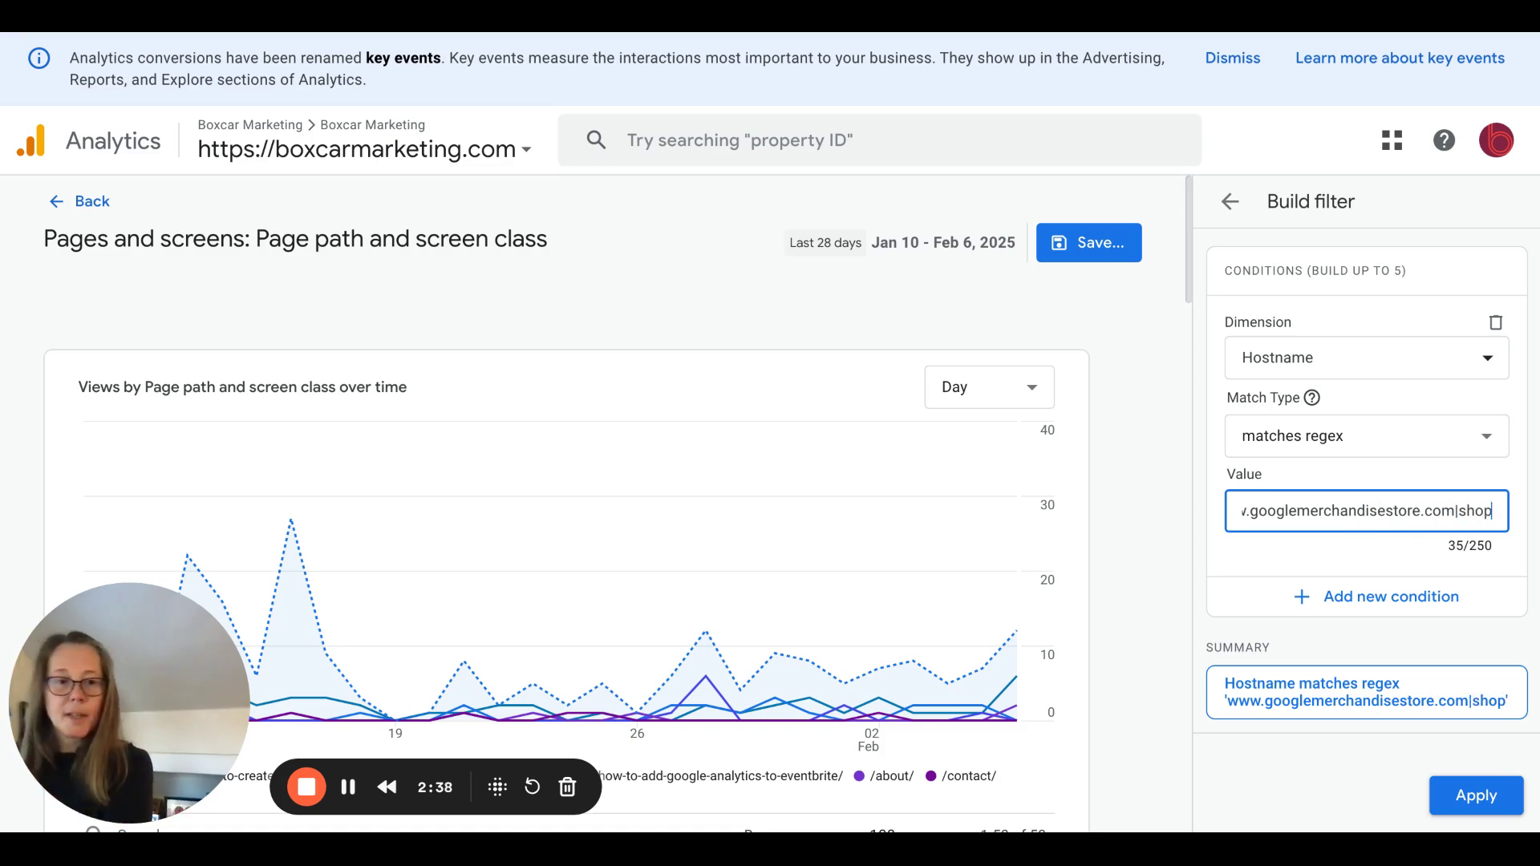
pyautogui.write('.goog')
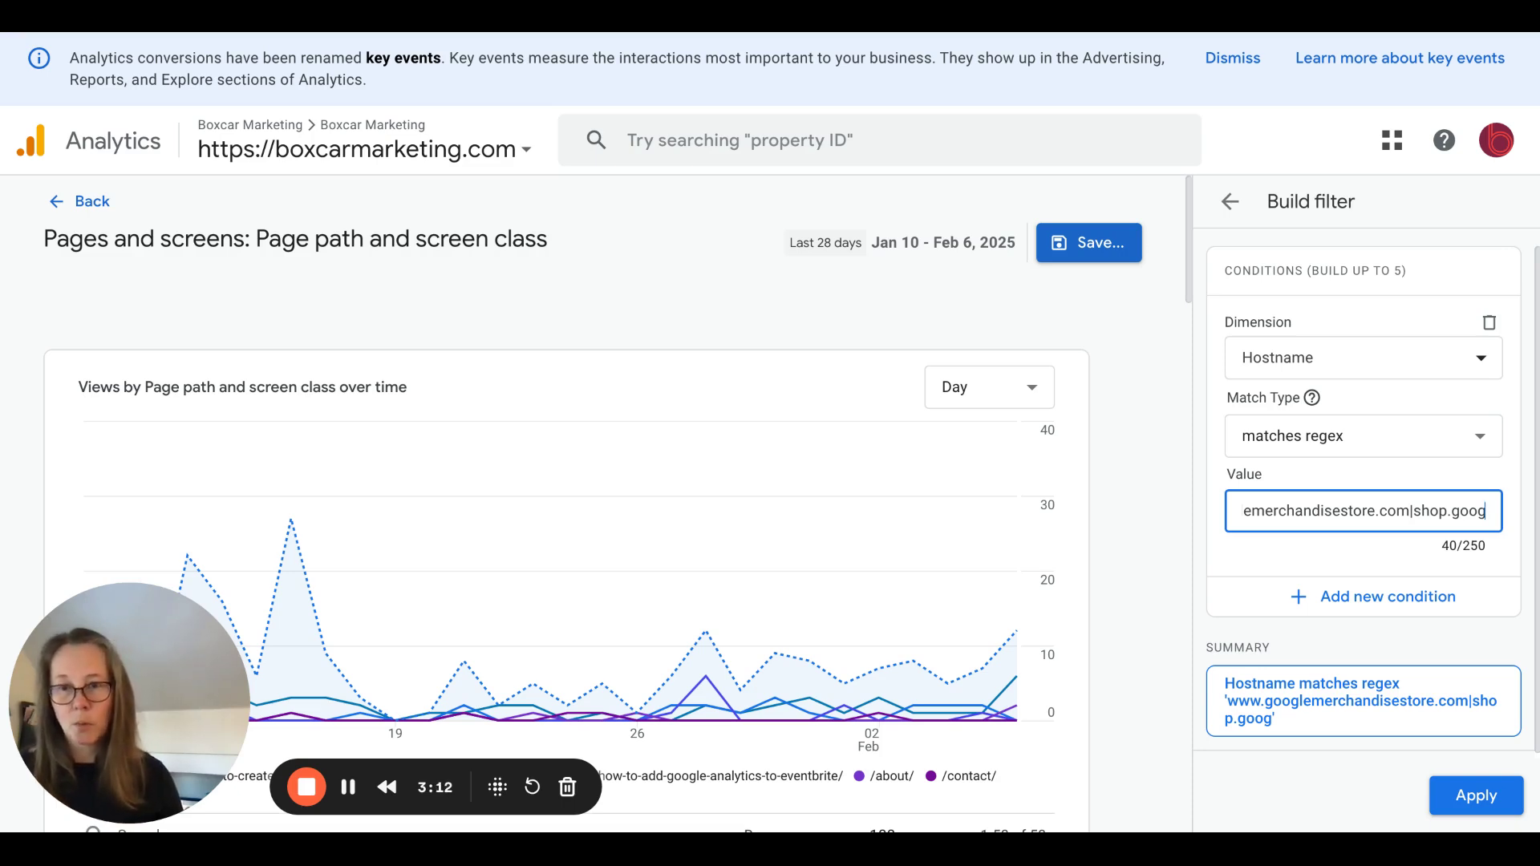
# Discard the unsaved report filter and go to the Reports snapshot.
pyautogui.click(78, 201)
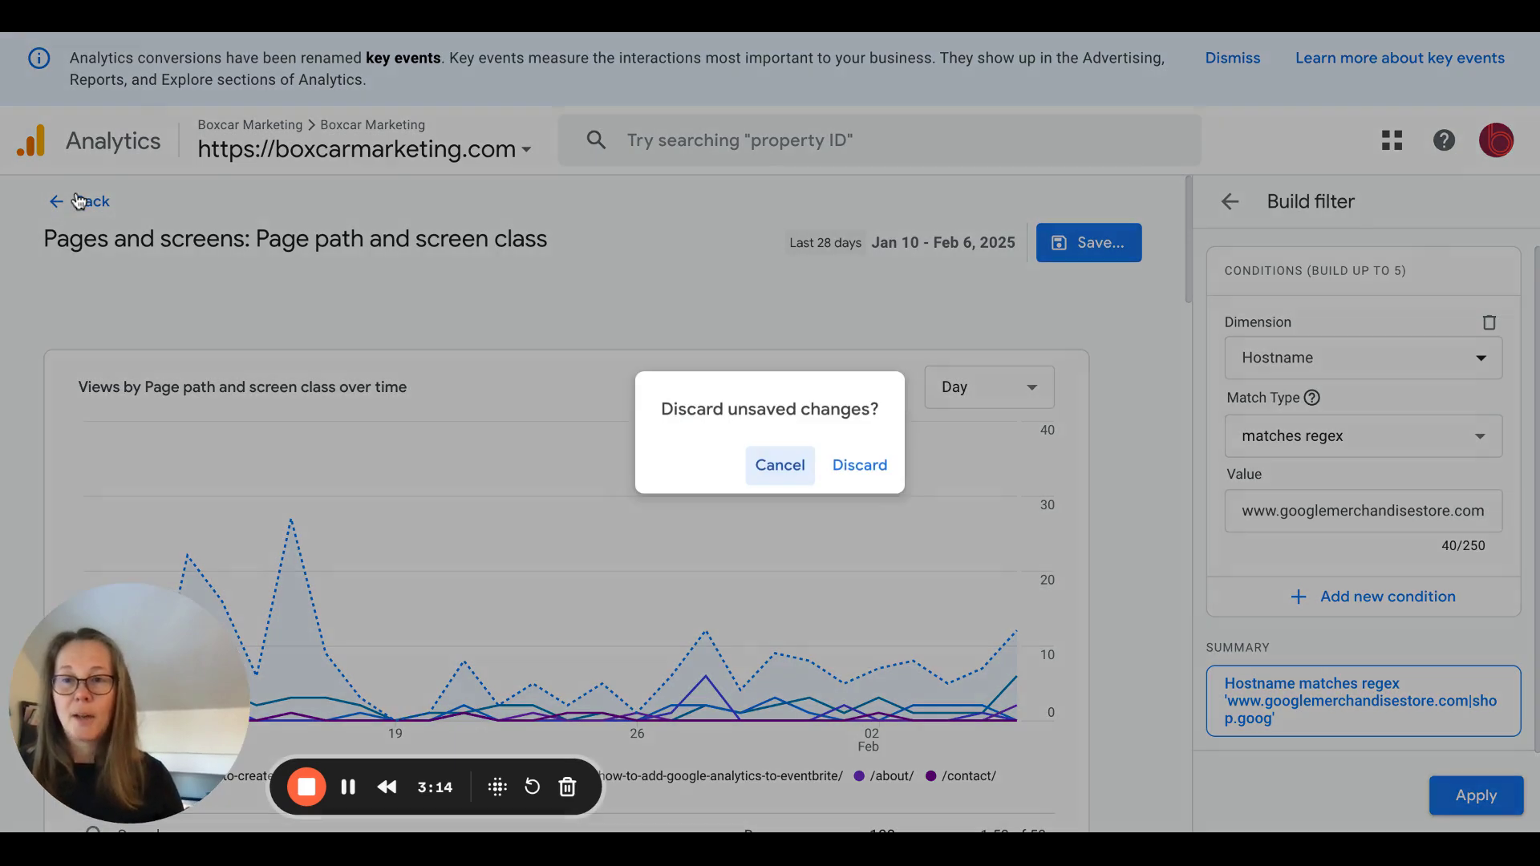
pyautogui.click(863, 467)
pyautogui.moveTo(79, 399)
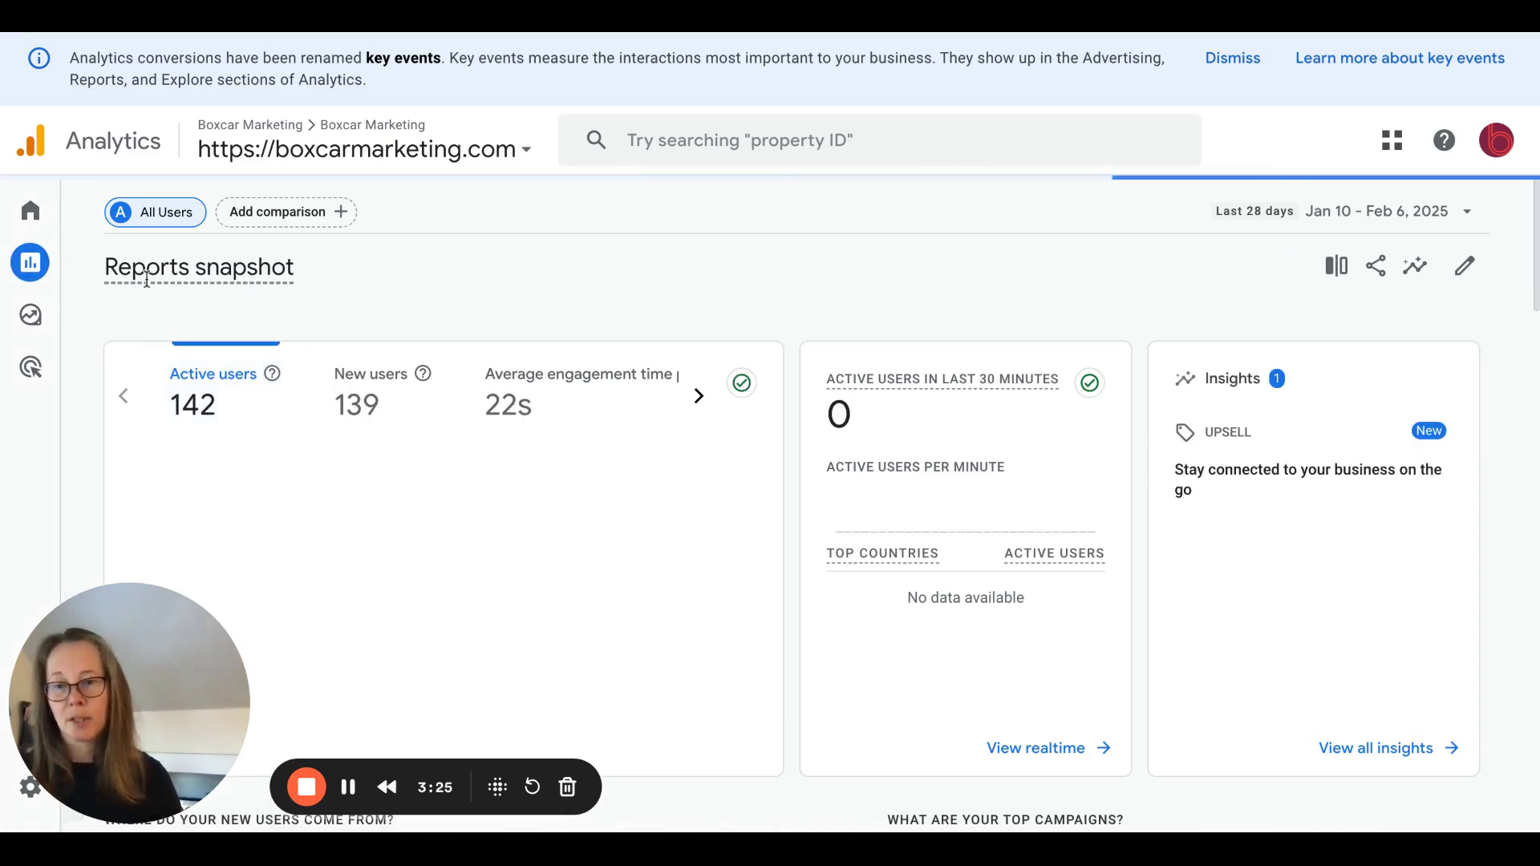
pyautogui.moveTo(147, 279)
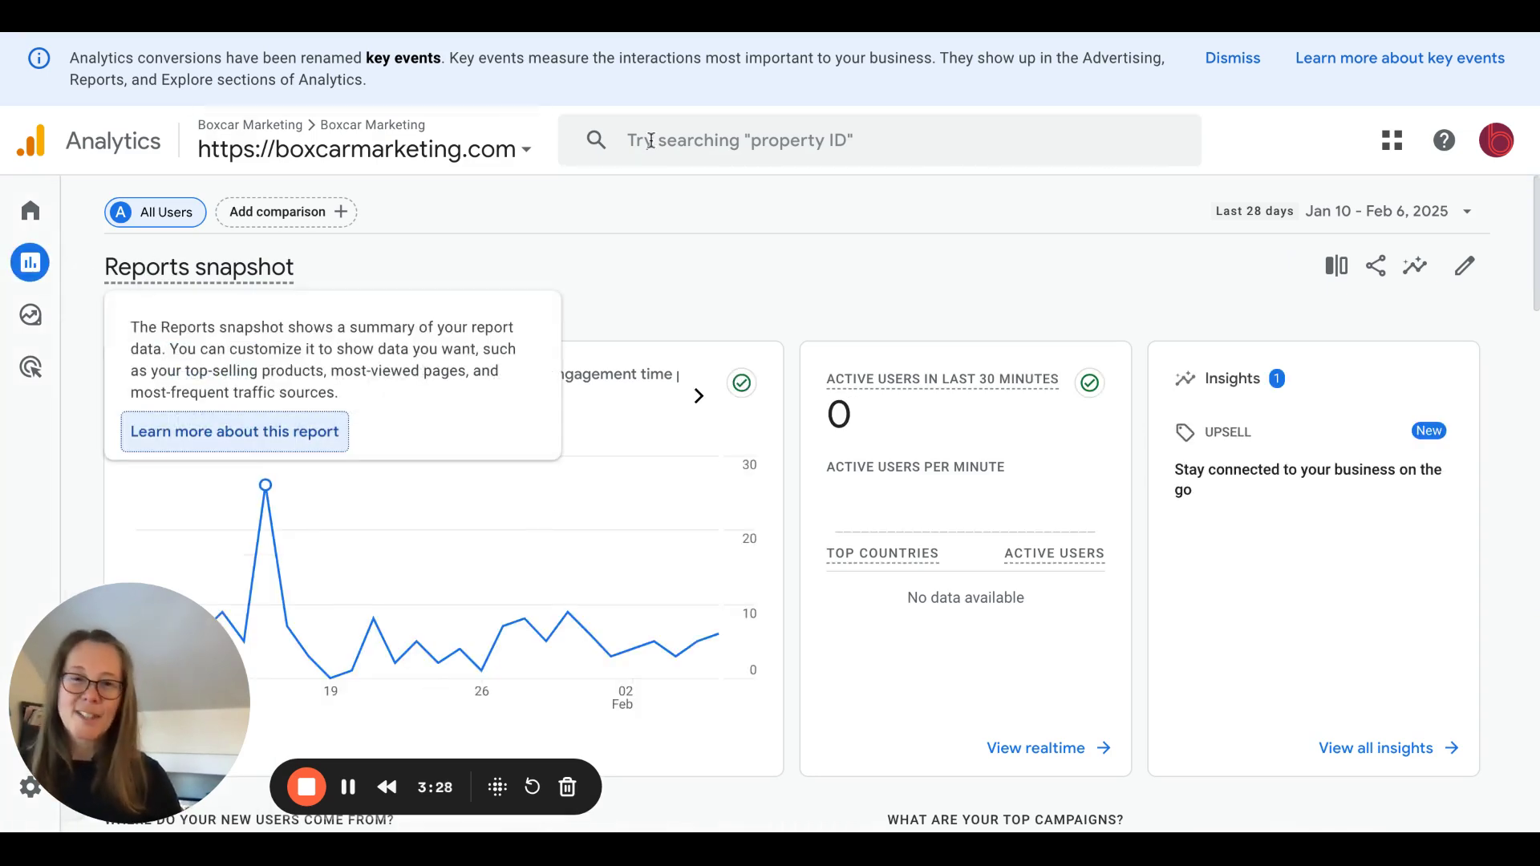